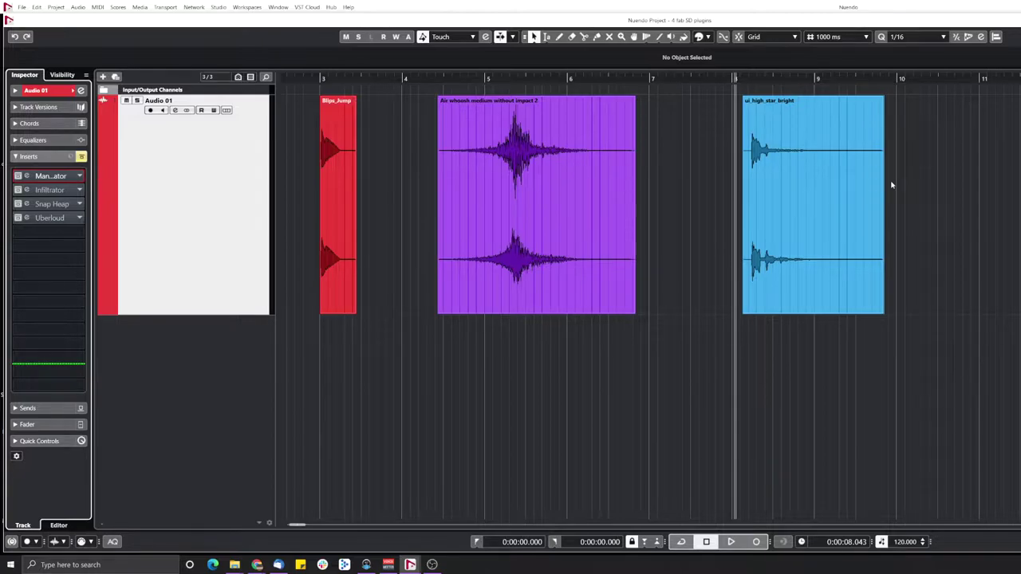
- Play the unprocessed Blips_Jump, Air whoosh and ui_high_star_bright clips one after another
left_click(303, 351)
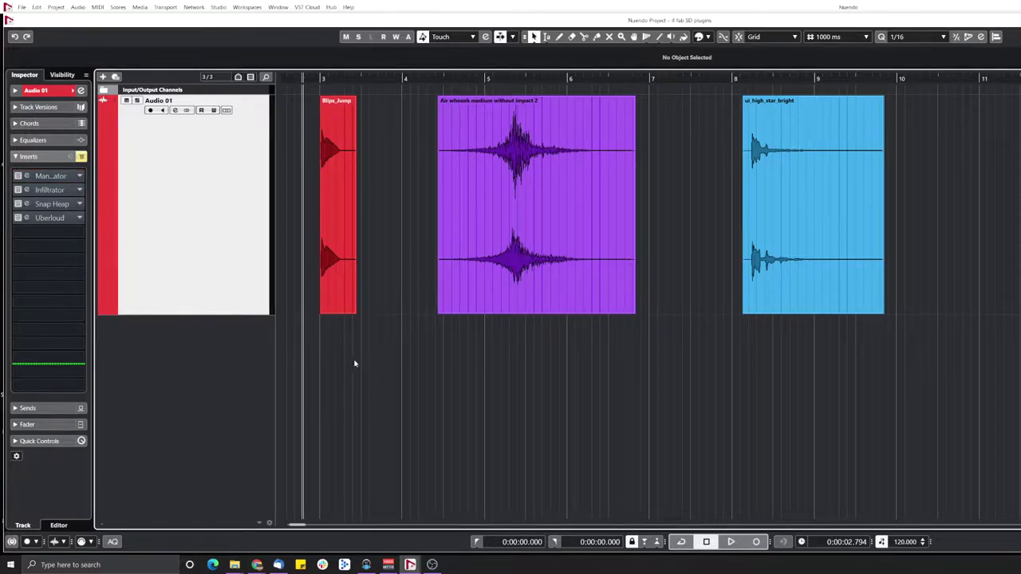
key("space")
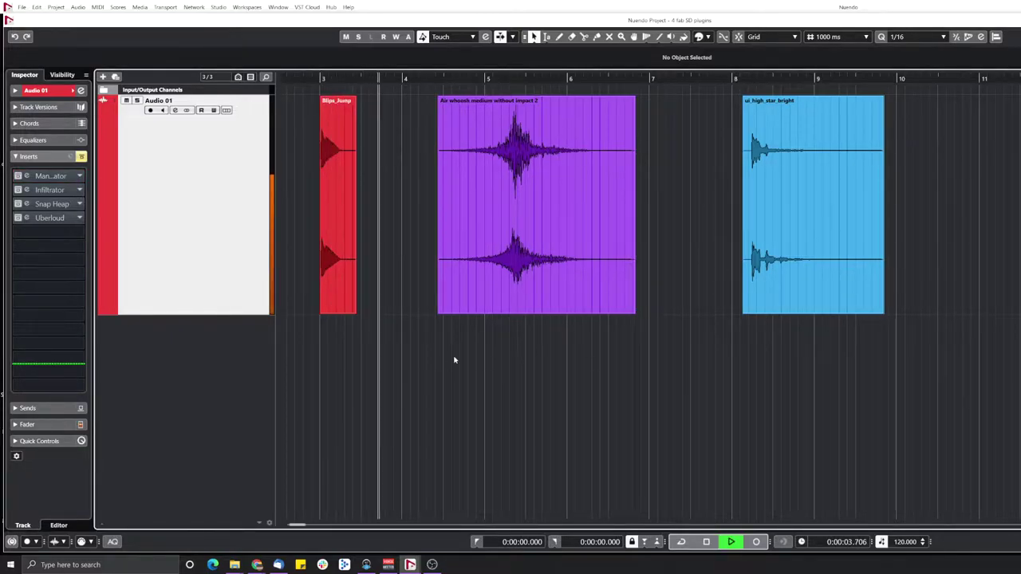
key("space")
left_click(431, 351)
key("space")
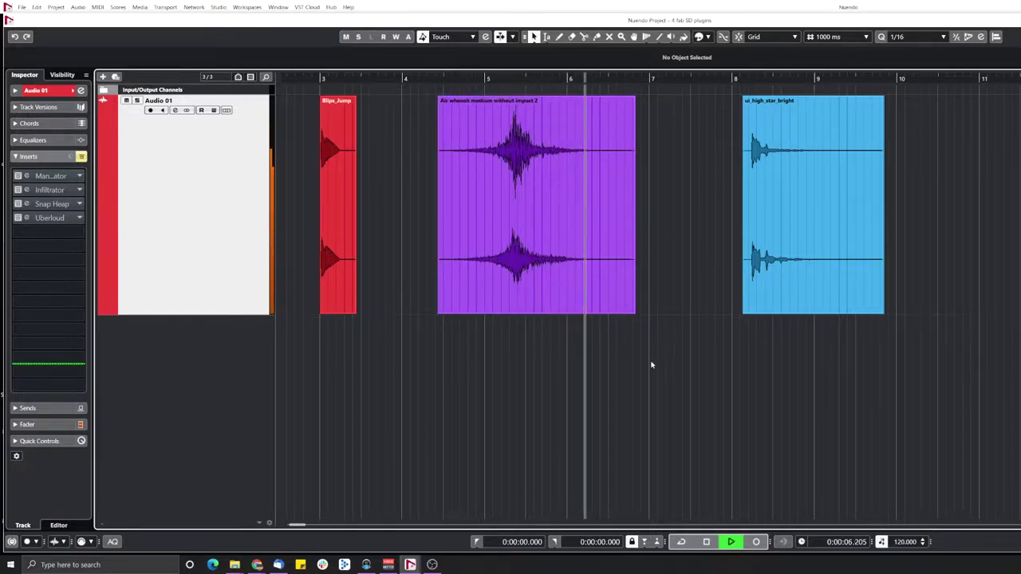
key("space")
left_click(735, 331)
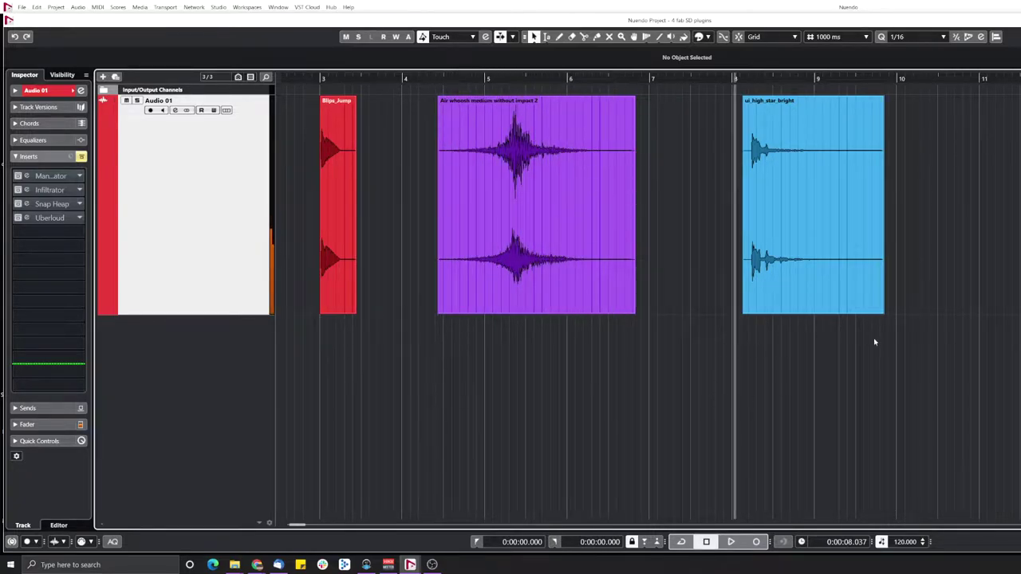
key("space")
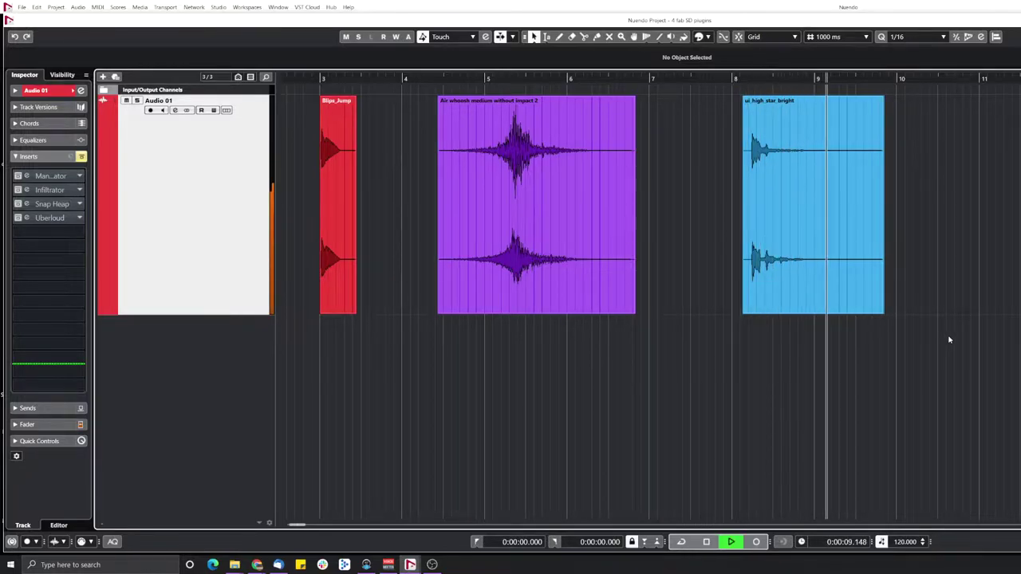
key("space")
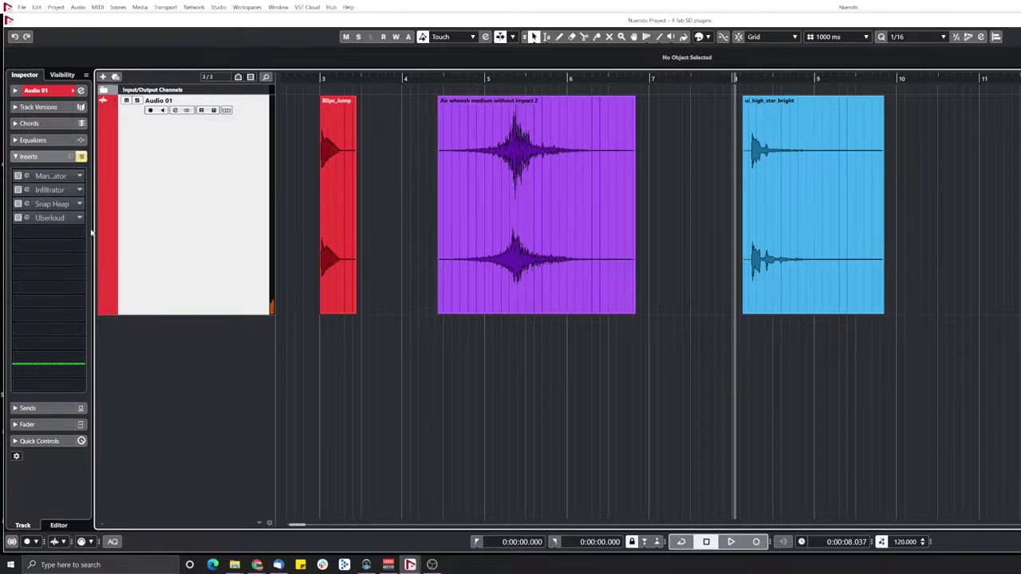
- Open and activate the Manipulator insert on Audio 01 at 100% wet, with its window moved off the ui_high_star_bright clip
left_click(49, 178)
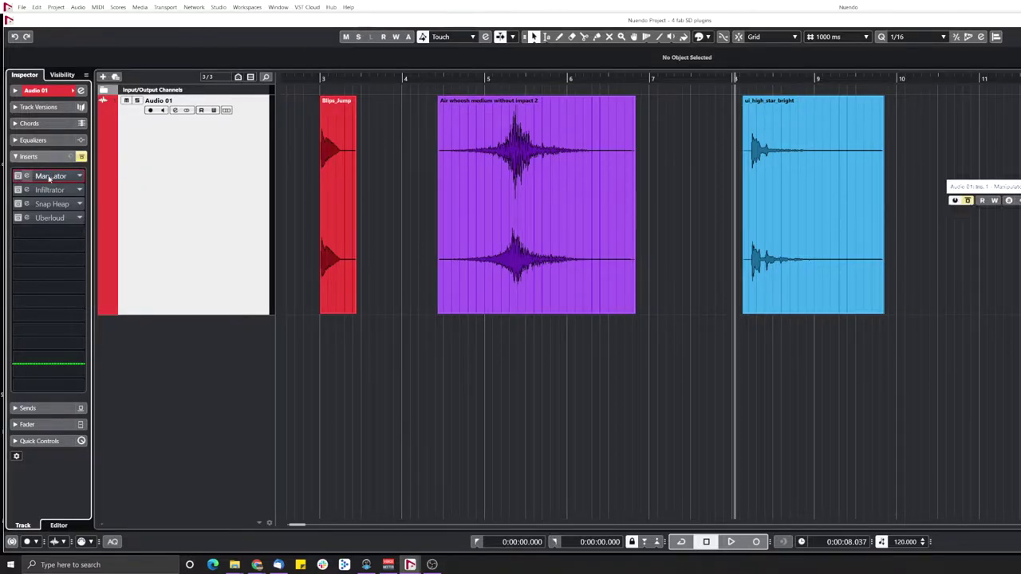
left_click_drag(989, 187, 702, 170)
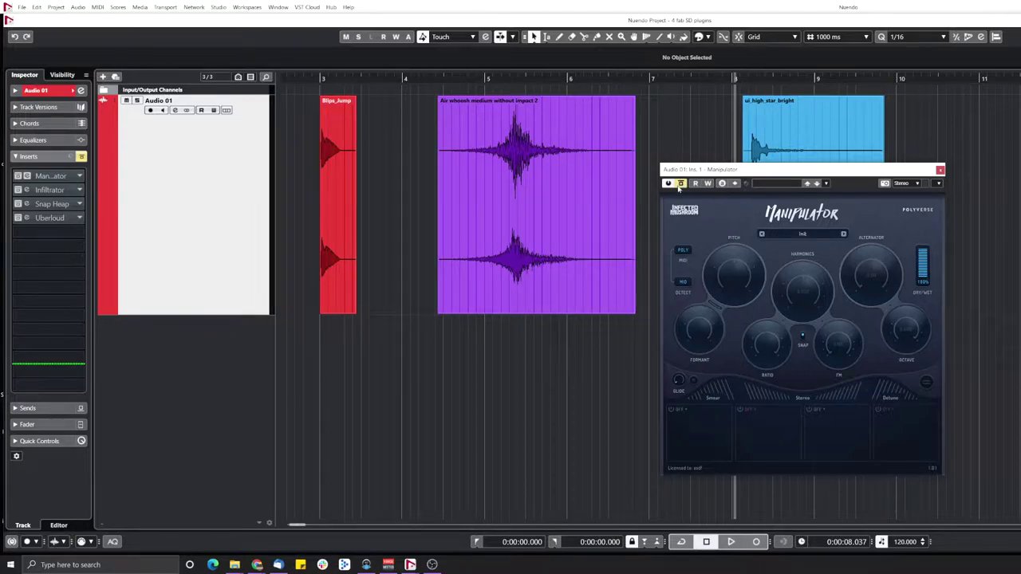
left_click(682, 185)
left_click_drag(775, 171, 585, 167)
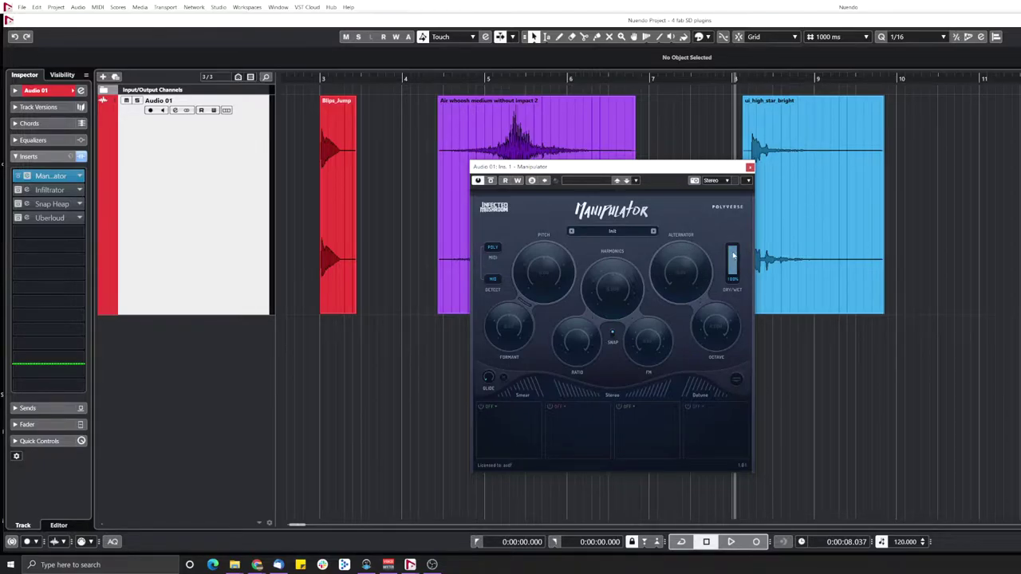
left_click_drag(732, 259, 738, 218)
left_click_drag(708, 169, 636, 170)
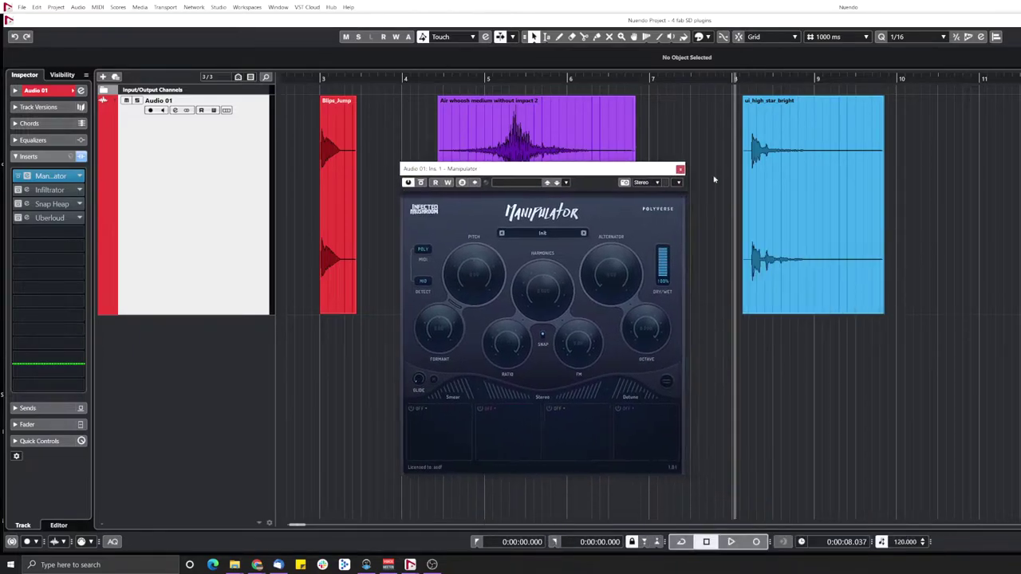
- Set the playback position just before the ui_high_star_bright clip and play it through Manipulator with the Init preset
left_click(732, 173)
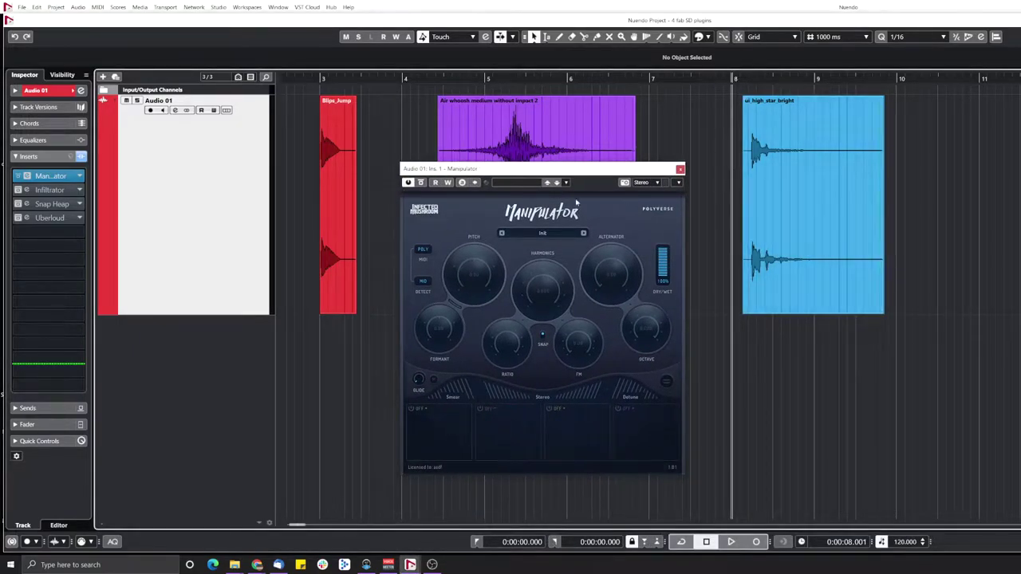
left_click(420, 183)
key("space")
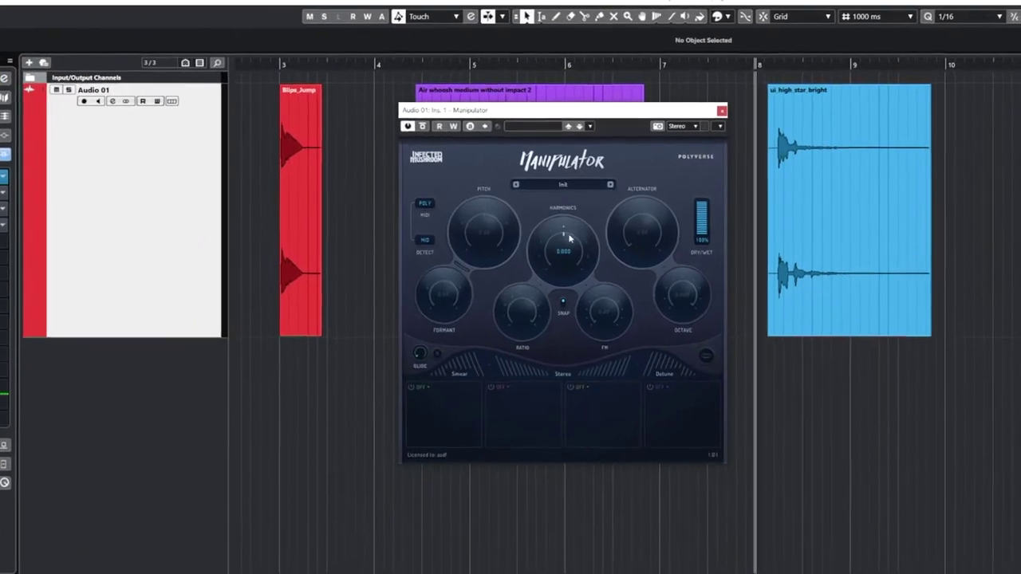
key("space")
key("space")
key("space")
- Try out Manipulator's Harmonics and Pitch knobs while playing the ui_high_star_bright clip
mouse_move(565, 257)
left_mouse_down()
mouse_move(576, 240)
mouse_move(583, 269)
mouse_move(559, 252)
mouse_move(543, 257)
mouse_move(549, 283)
mouse_move(567, 252)
left_mouse_up()
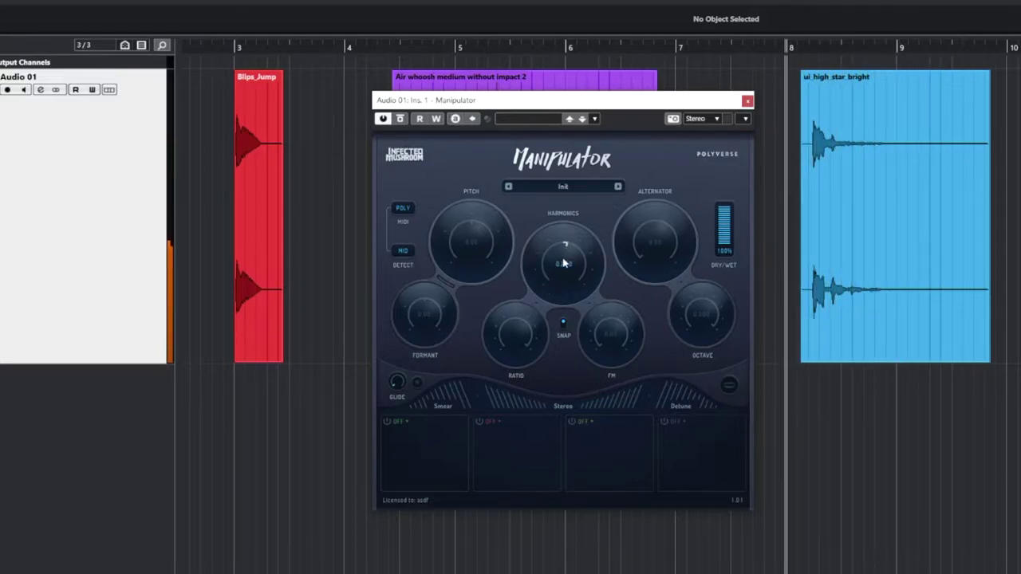
key("space")
mouse_move(454, 244)
left_mouse_down()
mouse_move(484, 231)
mouse_move(455, 239)
mouse_move(470, 244)
left_mouse_up()
key("space")
key("space")
key("space")
- Try Formant at -20.00, Harmonics at -2.625 and Alternator at 24.00 on the clip, resetting each knob to its default
mouse_move(426, 308)
left_mouse_down()
mouse_move(441, 311)
mouse_move(408, 296)
mouse_move(414, 328)
mouse_move(417, 314)
left_mouse_up()
mouse_move(556, 263)
left_mouse_down()
mouse_move(593, 258)
mouse_move(591, 277)
mouse_move(540, 278)
mouse_move(547, 265)
left_mouse_up()
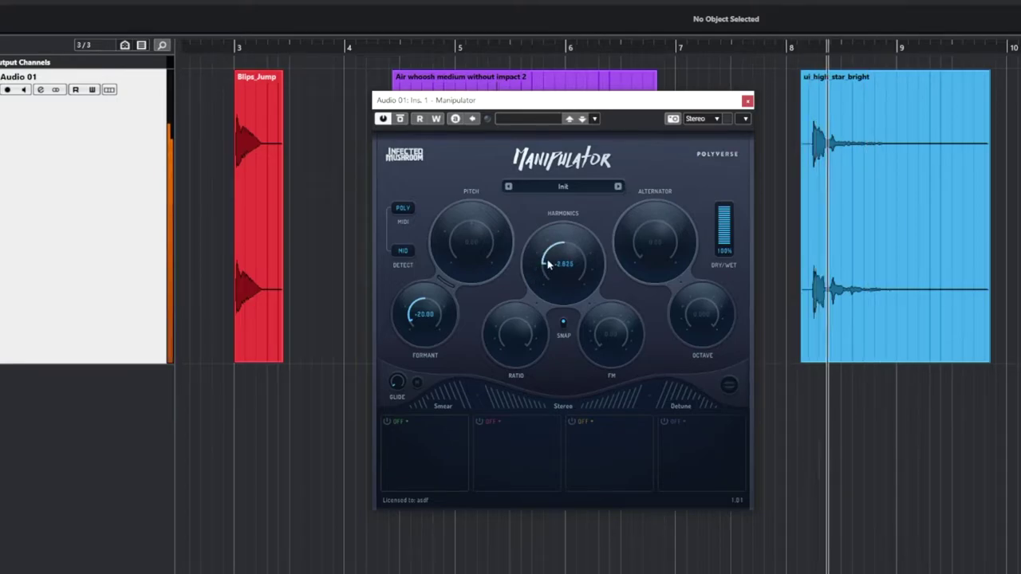
double_click(547, 268)
double_click(427, 318)
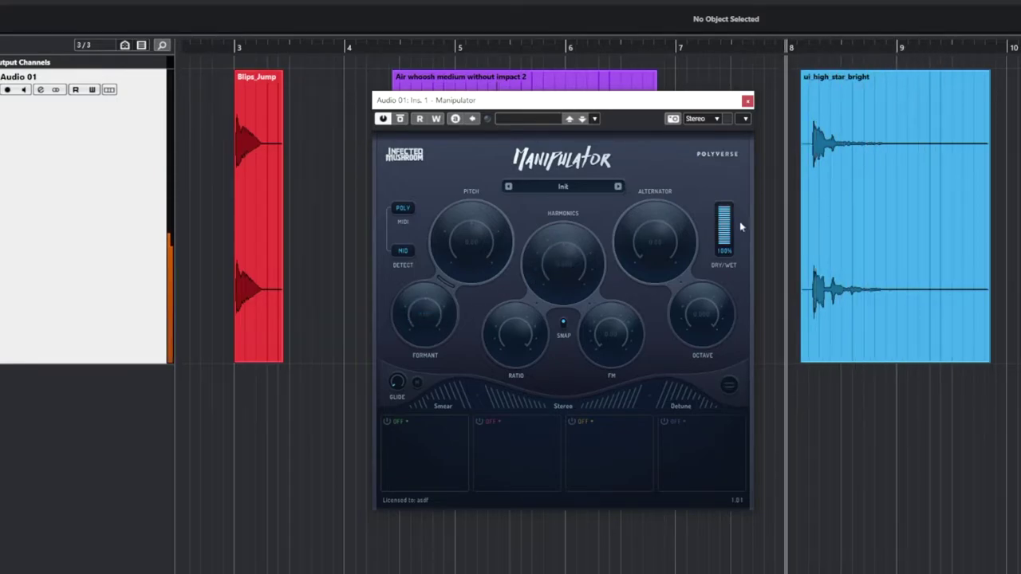
left_click_drag(654, 242, 660, 230)
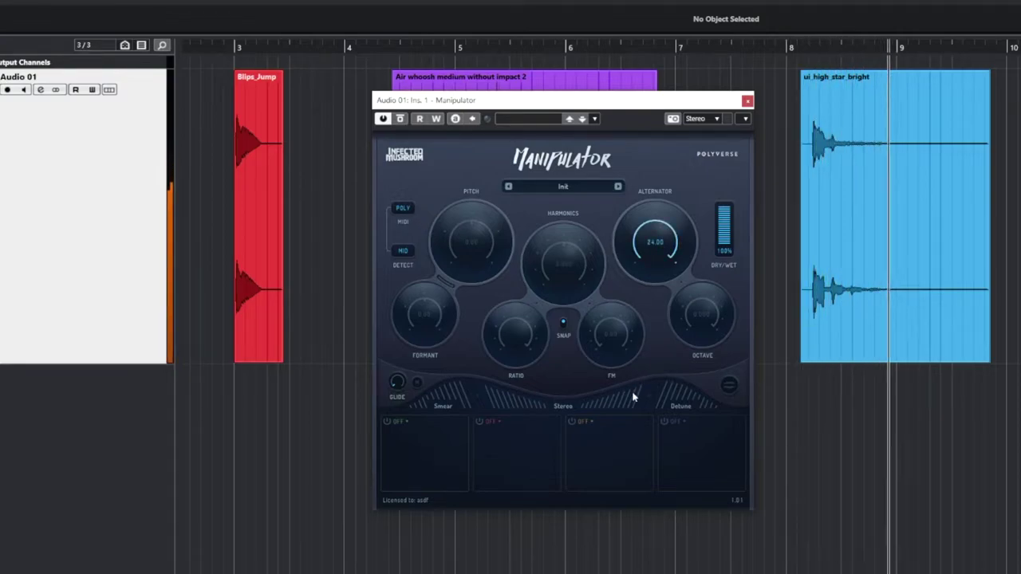
double_click(657, 244)
- Try Octave at -7.500 combined with Harmonics 1.375, Alternator 4.00, FM and Ratio, and reset all five knobs
left_click_drag(684, 329, 695, 314)
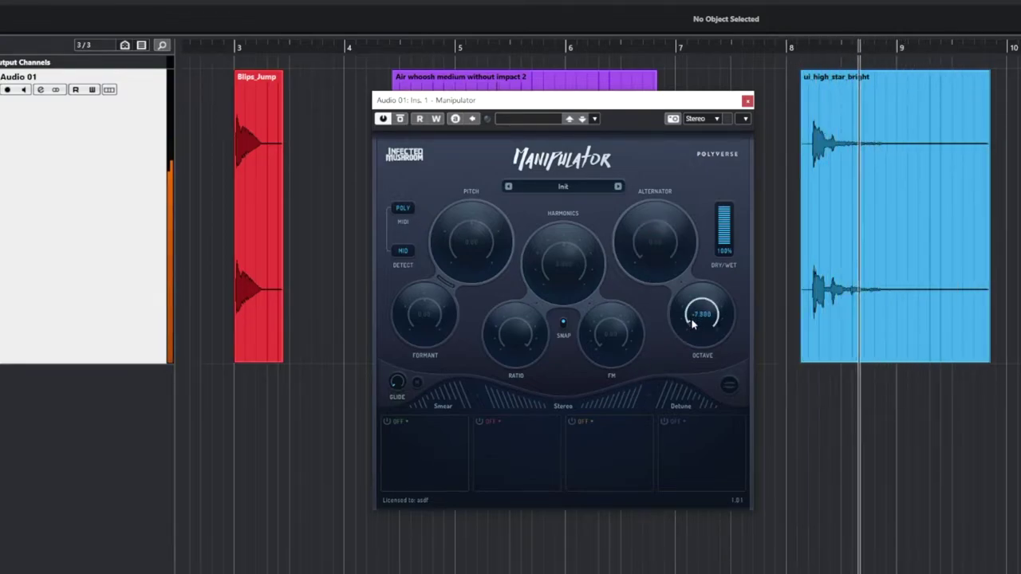
left_click_drag(611, 341, 616, 329)
left_click_drag(563, 267, 558, 257)
left_click(636, 244)
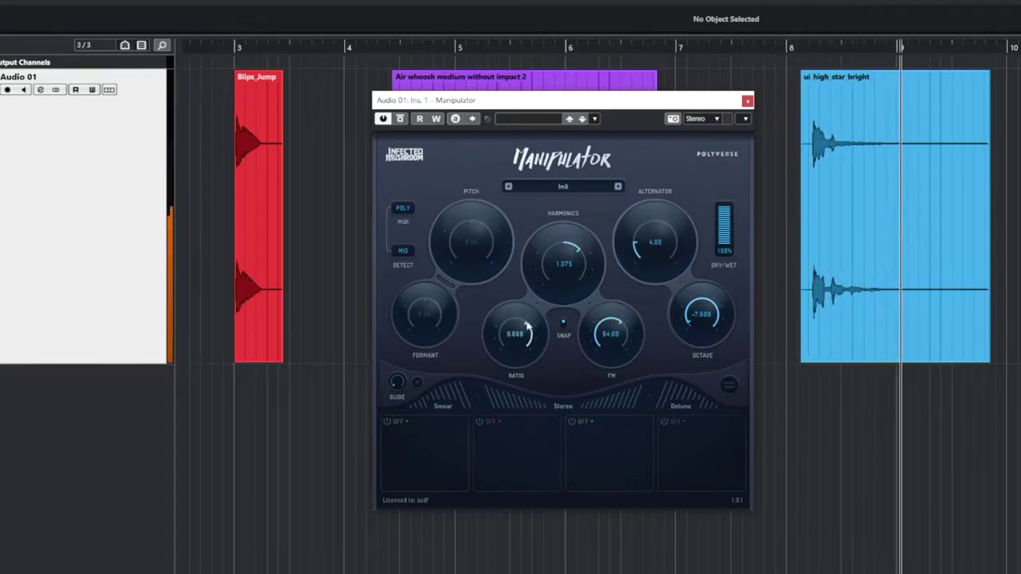
left_click(525, 346)
double_click(571, 254)
double_click(672, 245)
double_click(610, 341)
double_click(526, 347)
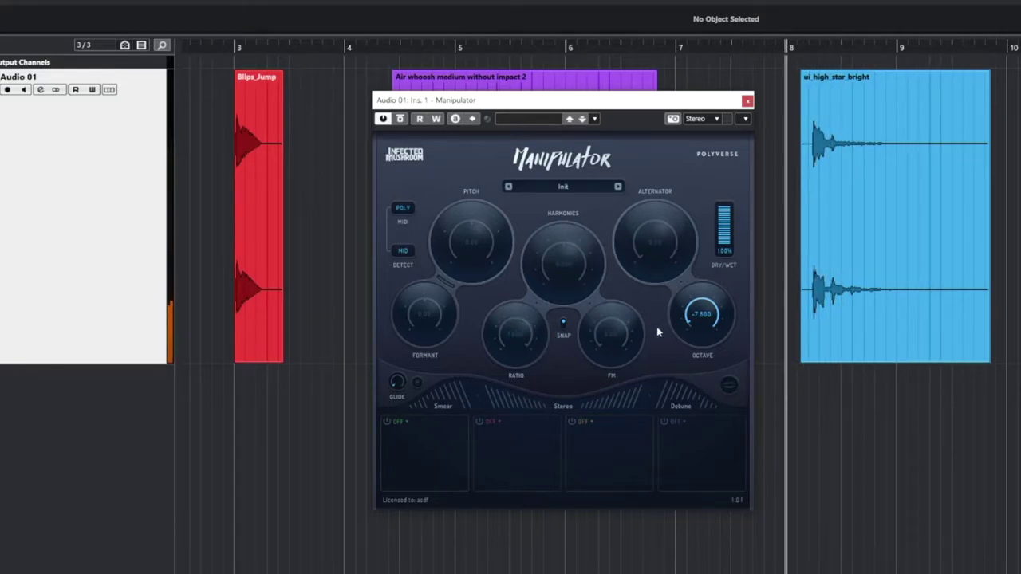
double_click(701, 315)
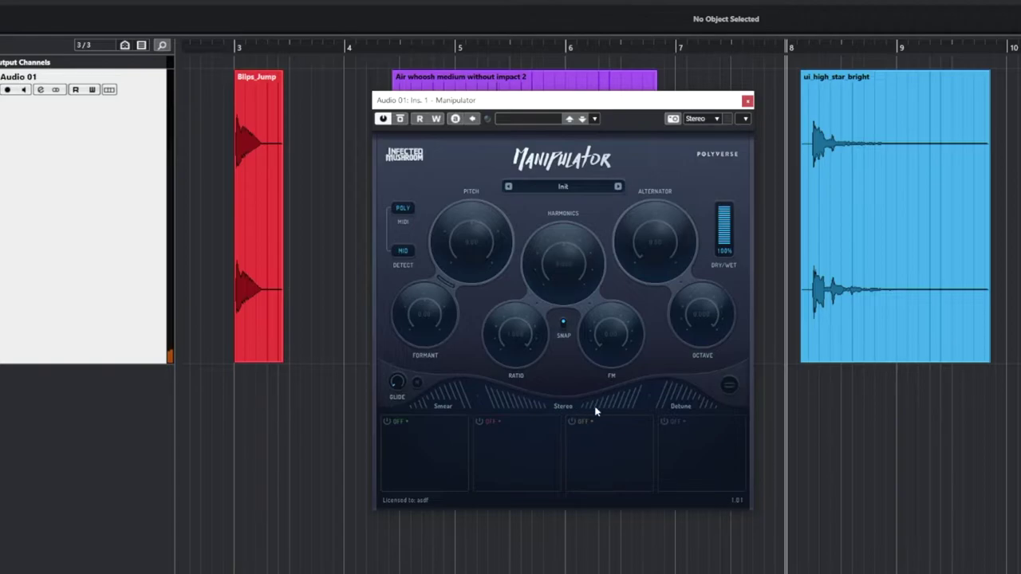
- Assign an ADSR modulator to the first modulation slot in Manipulator
left_click_drag(602, 408, 620, 405)
left_click(403, 429)
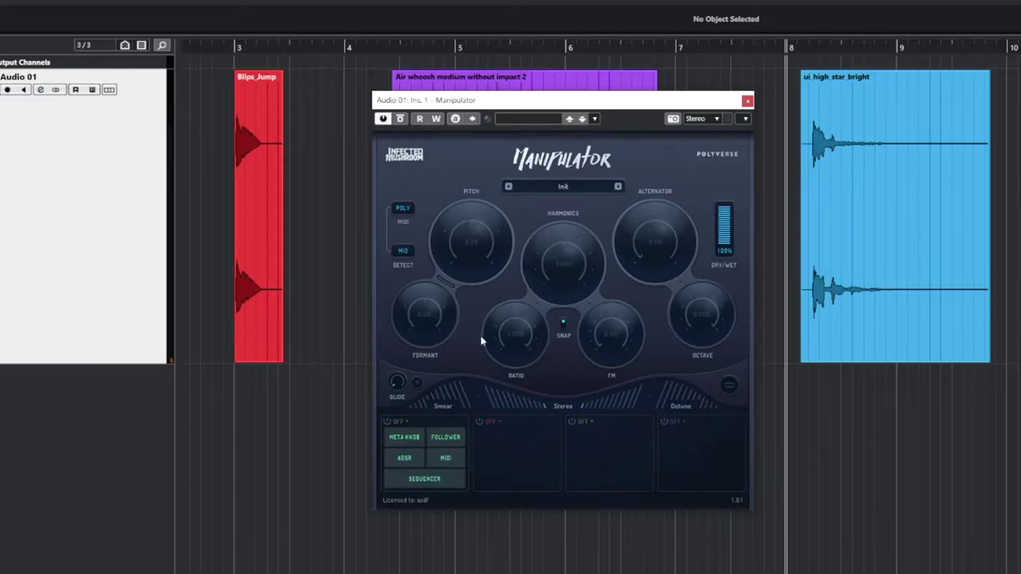
left_click(404, 459)
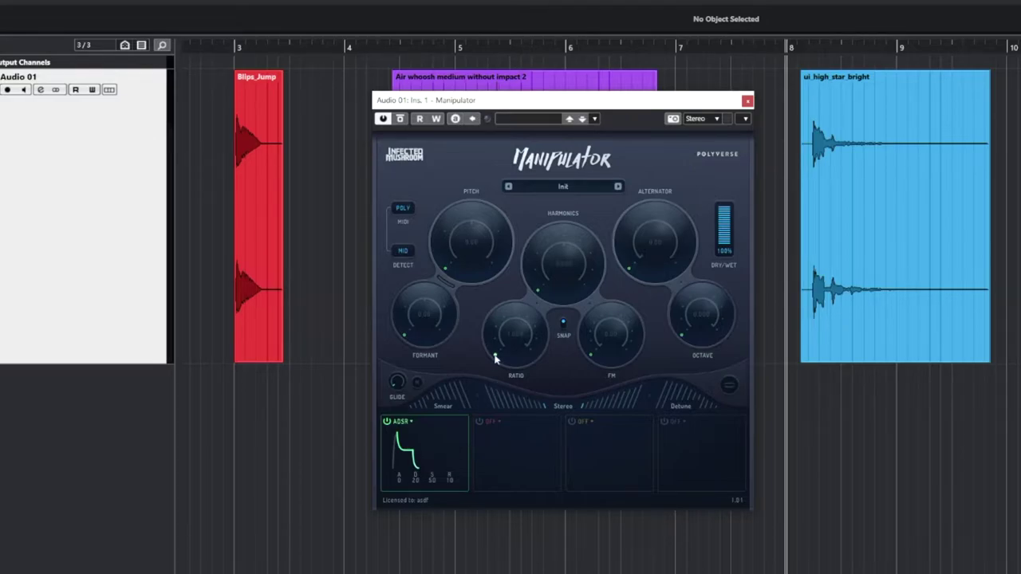
- Set Ratio to 0.408 with ADSR modulation applied and audition it on the ui_high_star_bright clip
key("space")
left_click_drag(514, 344, 514, 320)
key("space")
key("space")
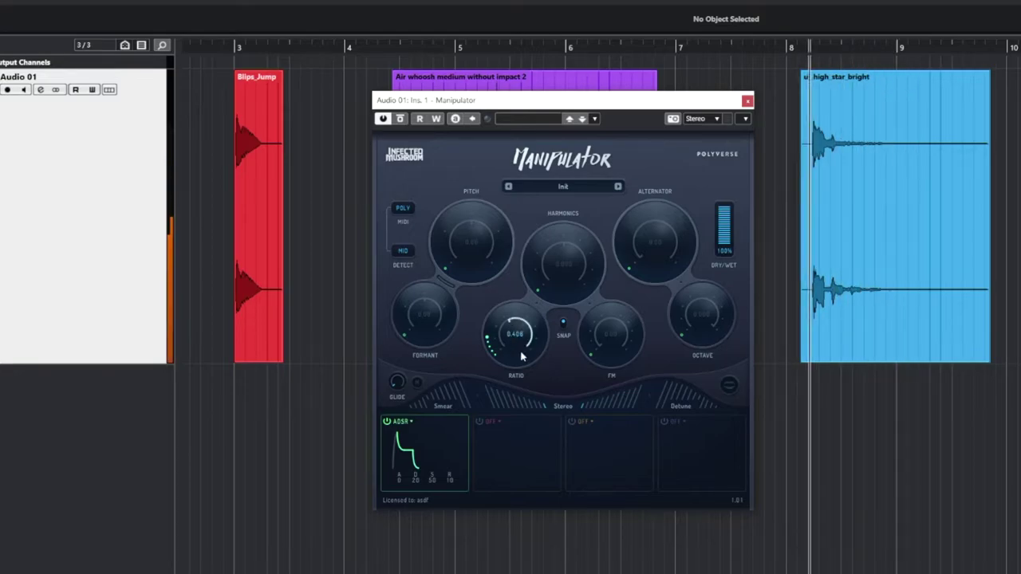
key("space")
key("space")
key("space")
key("space")
- Raise Pitch with ADSR modulation applied to it and audition the change on the clip
left_click_drag(446, 272, 472, 236)
key("space")
key("space")
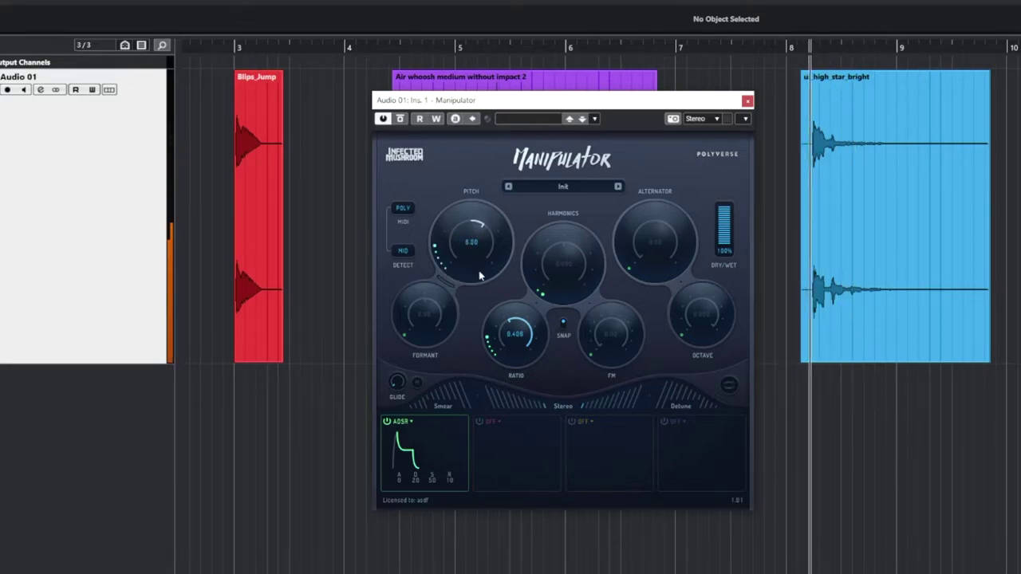
key("space")
key("space")
key("space")
key("space")
- Set Formant to -10.00 with ADSR modulation applied and audition the clip again
left_click_drag(434, 317, 405, 304)
key("space")
key("space")
key("space")
key("space")
key("space")
- Apply ADSR modulation to the Alternator and set the envelope's sustain to 31 and release to 100
left_click_drag(630, 270, 629, 265)
key("space")
key("space")
left_click_drag(441, 461, 543, 459)
key("space")
left_click_drag(421, 453, 410, 466)
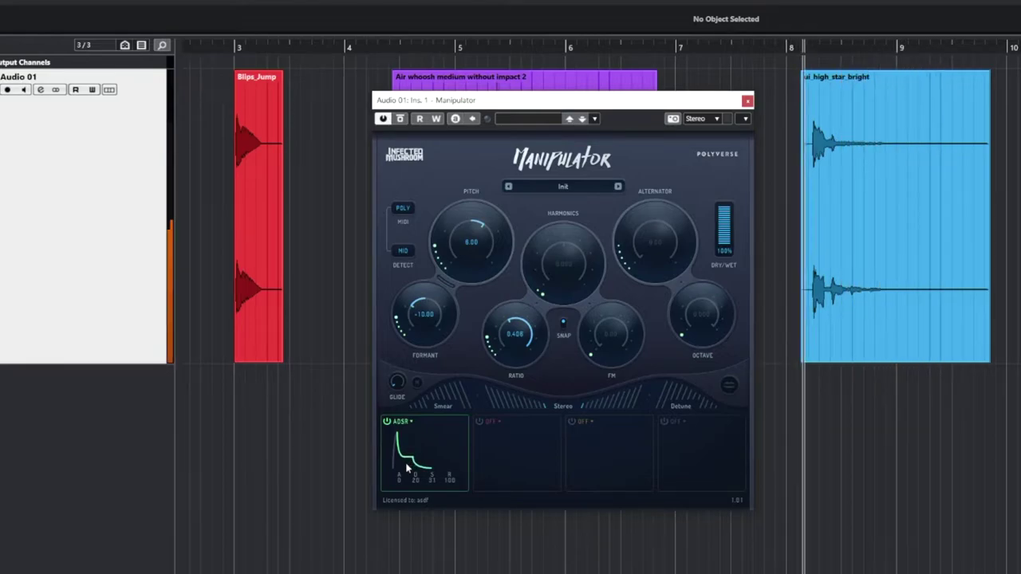
- Audition the Morphs presets Bender, Basshroom and Space surf on the ui_high_star_bright clip
left_click(568, 189)
mouse_move(561, 239)
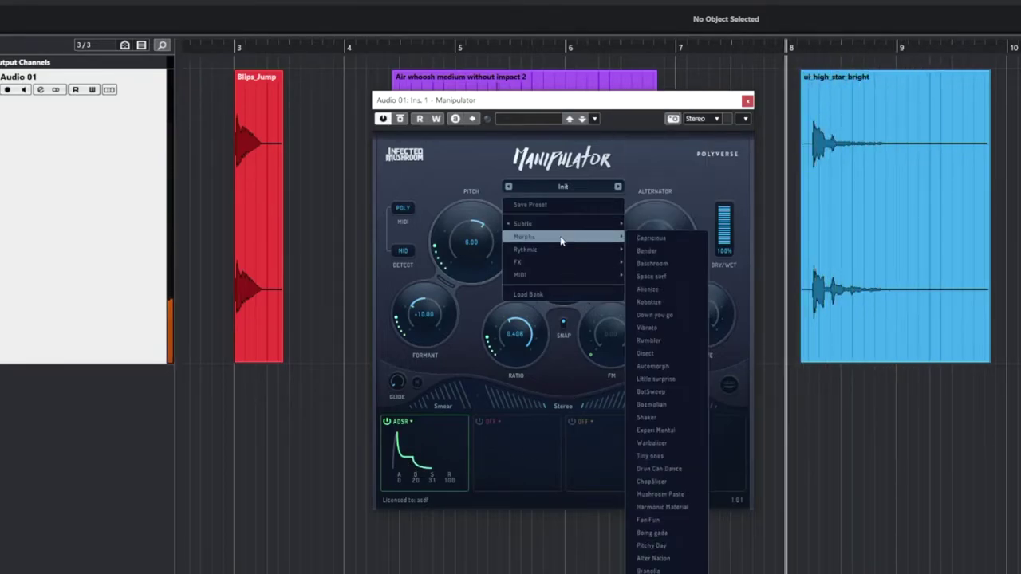
left_click(647, 251)
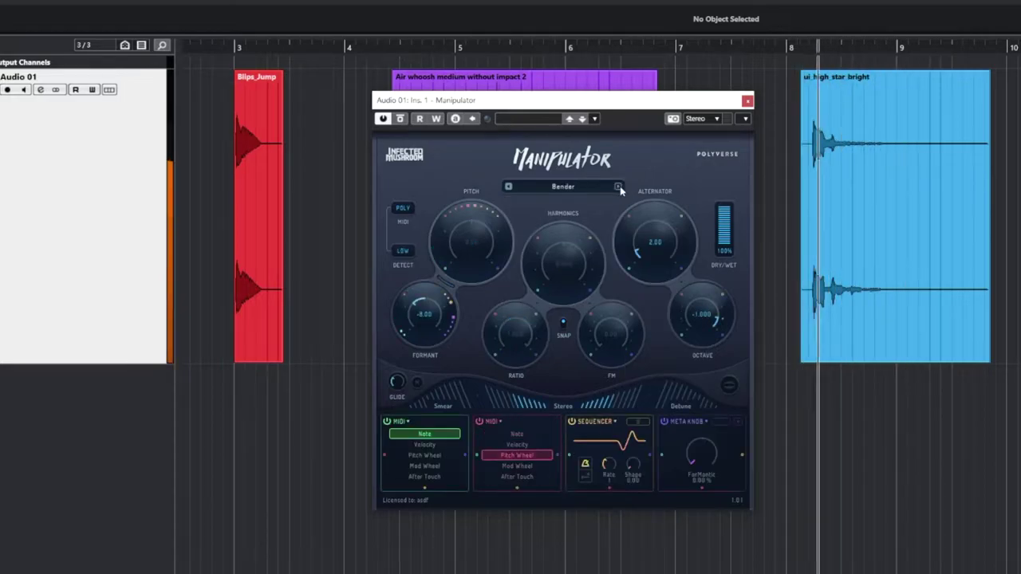
left_click(619, 186)
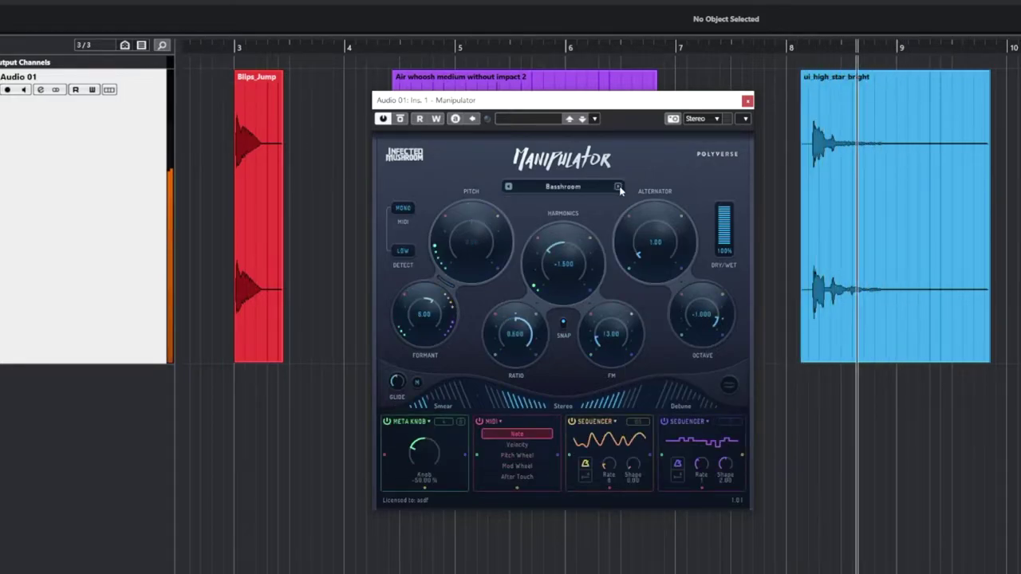
left_click(620, 185)
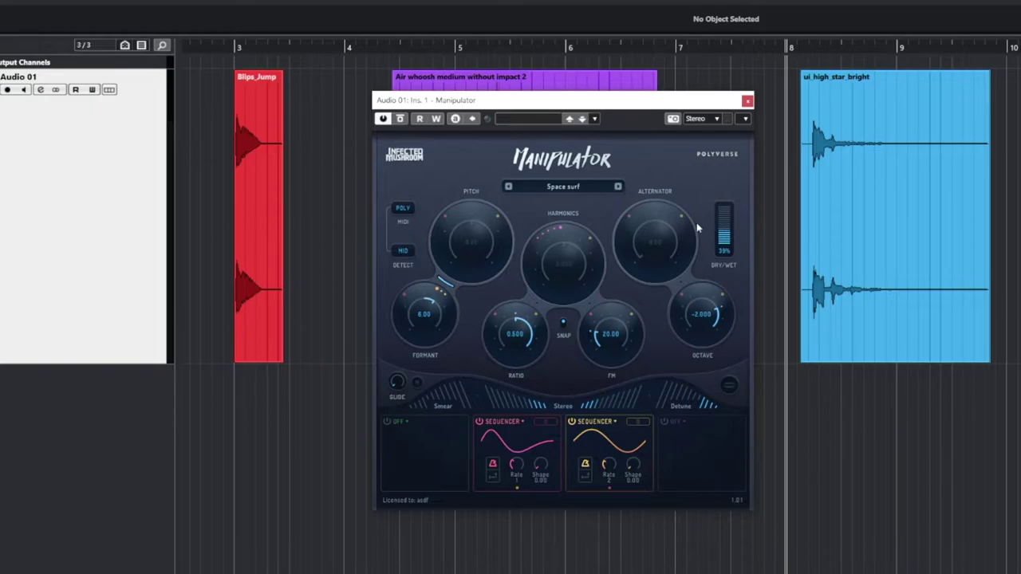
- Load the Morphs preset Basshroom, play the Air whoosh clip from just before its start, and lower the dry/wet mix
left_click_drag(637, 101, 866, 126)
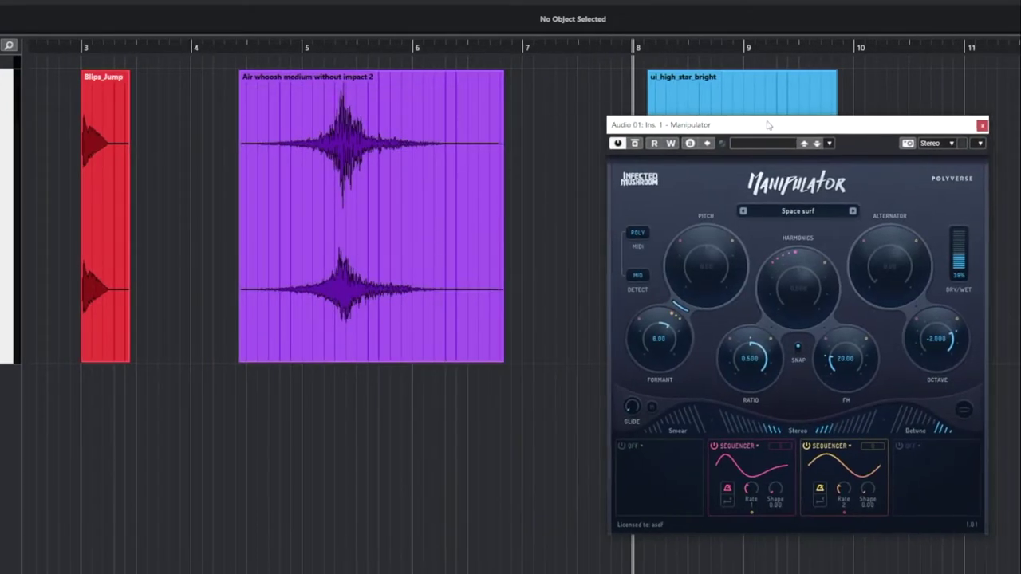
left_click(229, 388)
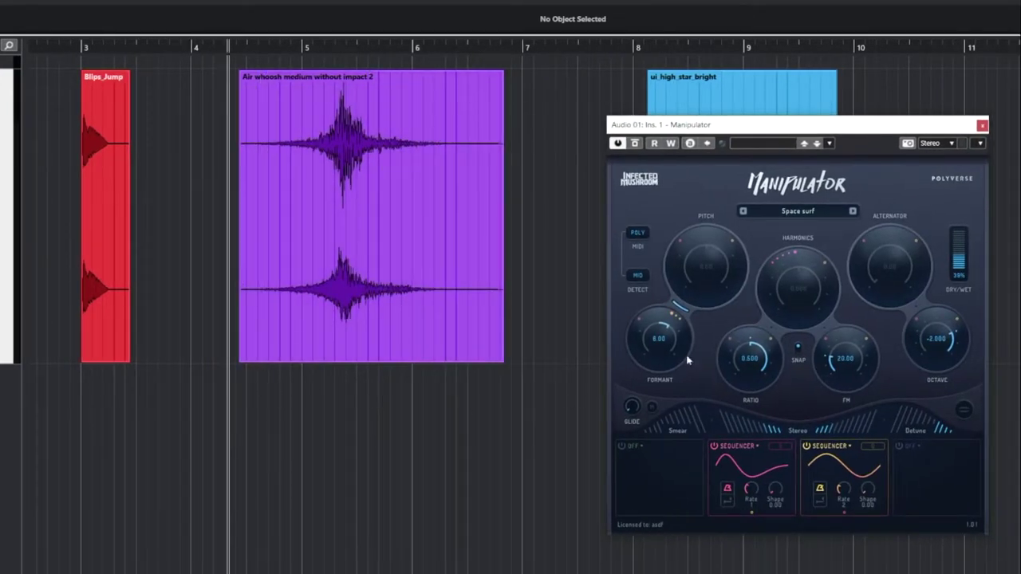
left_click(804, 213)
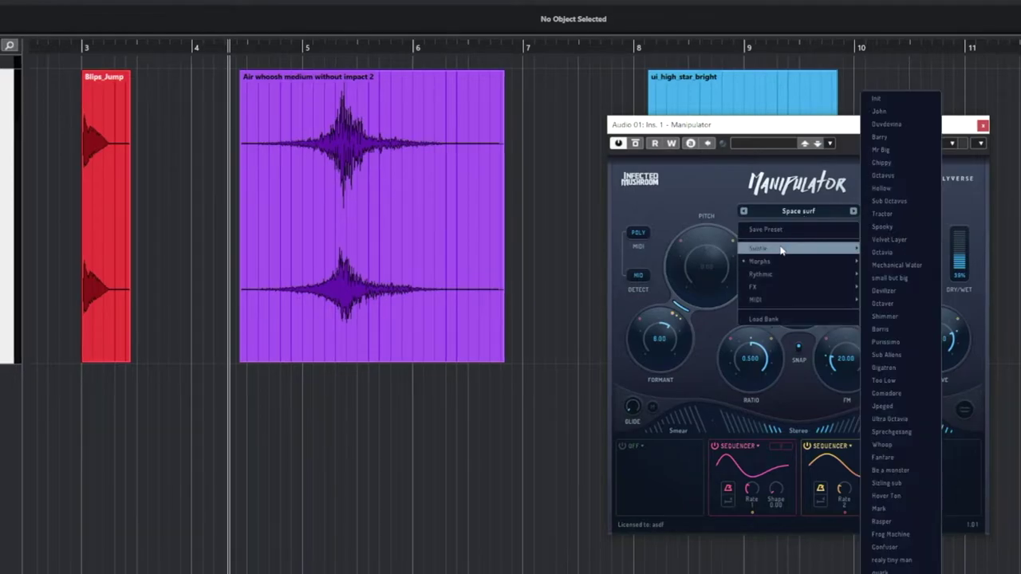
mouse_move(778, 261)
left_click(886, 264)
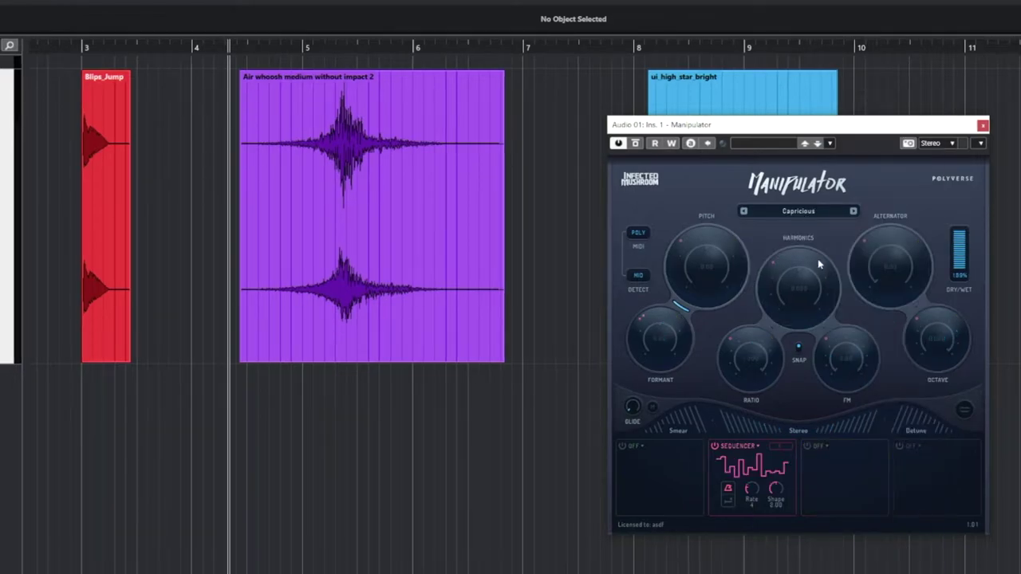
left_click(854, 211)
left_click(854, 211)
key("space")
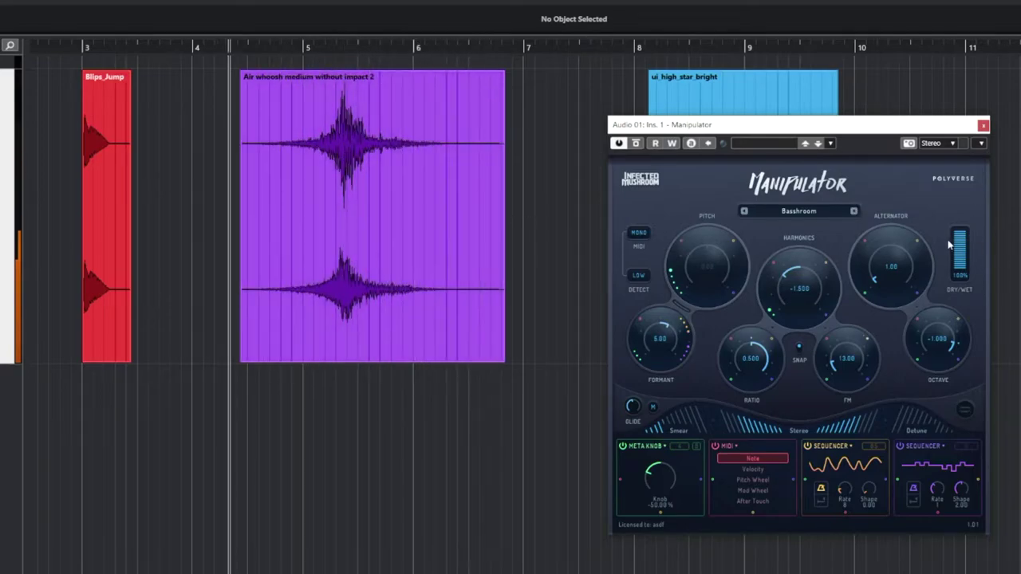
left_click_drag(955, 261, 998, 240)
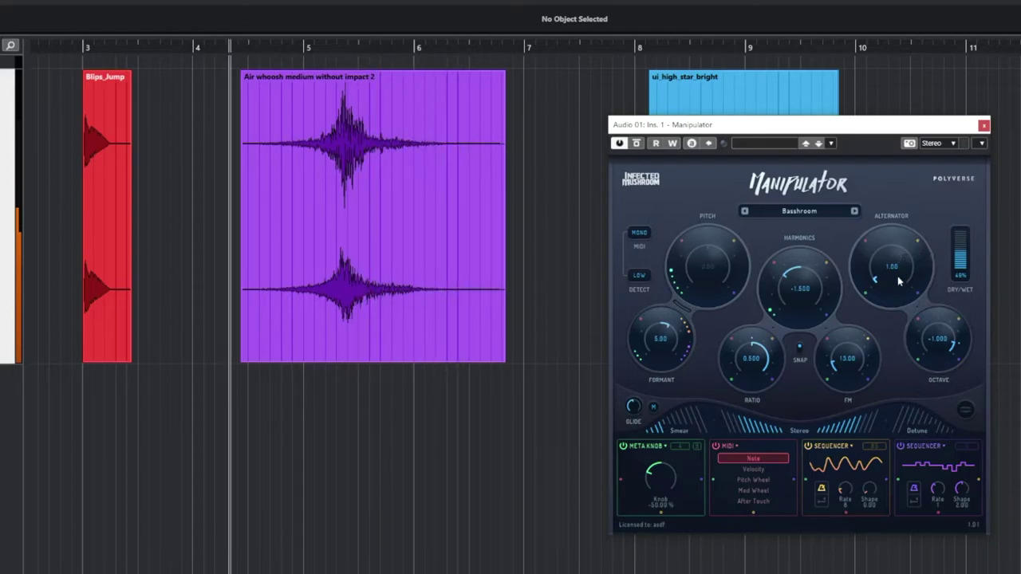
- Load the Manipulator preset Space surf, set its dry/wet mix to 47%, and compare the Air whoosh clip with the plugin bypassed
left_click(853, 211)
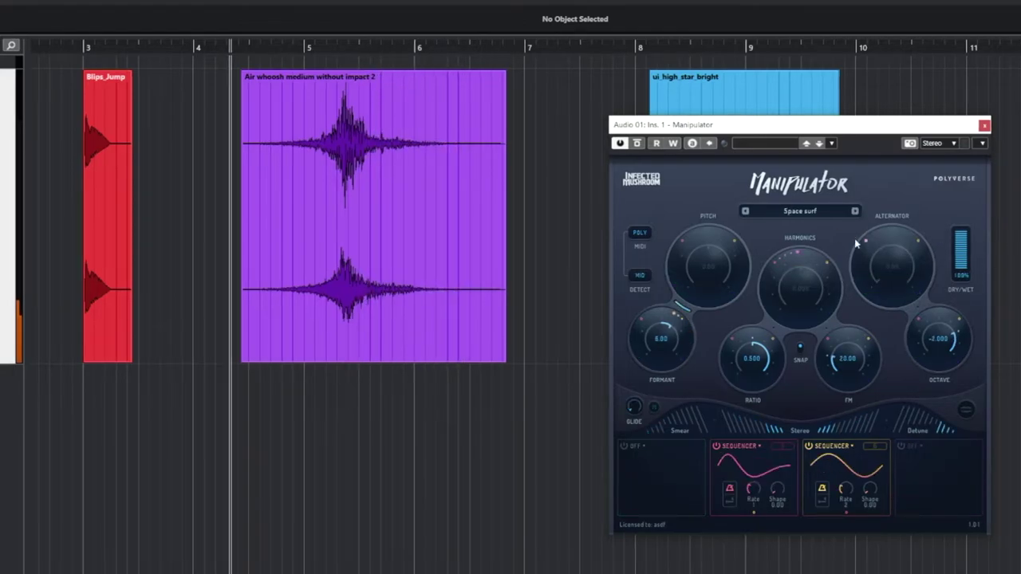
left_click_drag(959, 238, 958, 256)
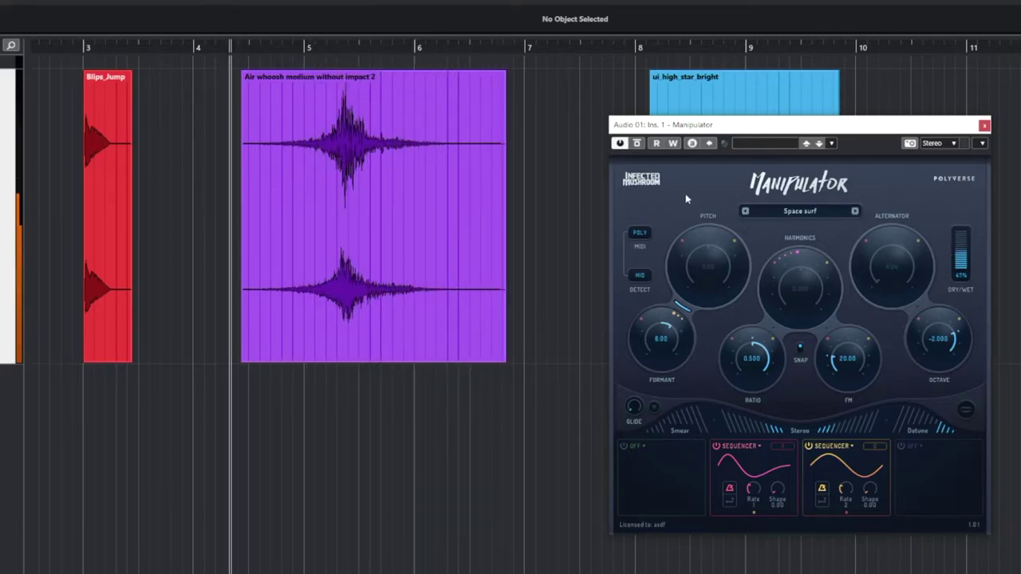
left_click(365, 157)
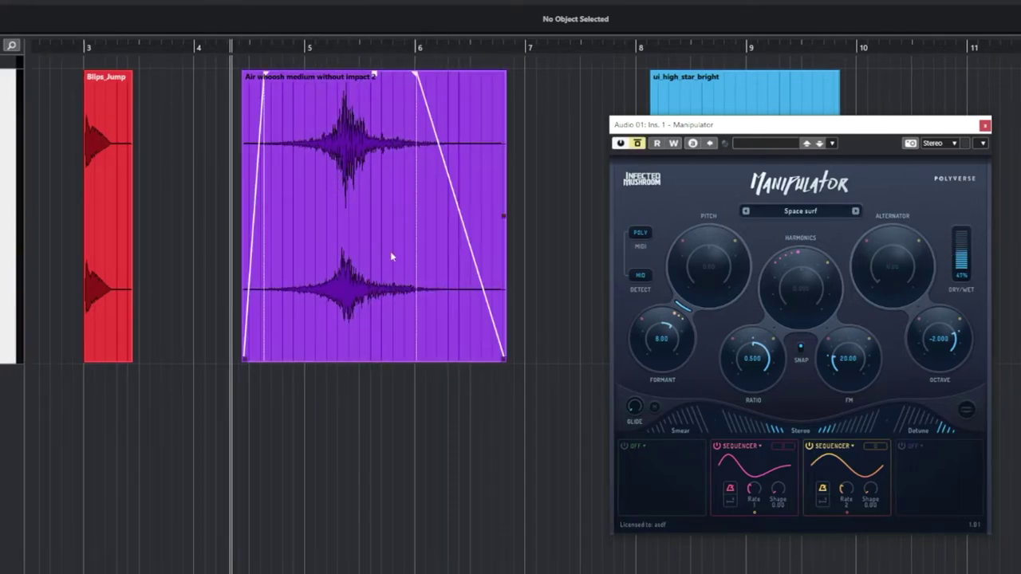
left_click(559, 215)
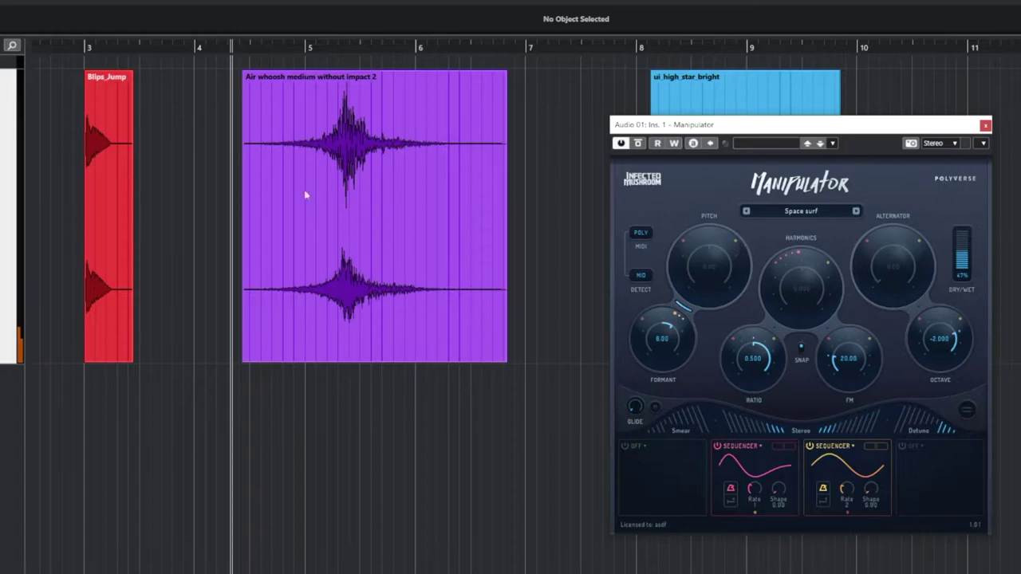
- Open the Infiltrator plugin on Audio 01 and play the Blips_Jump clip with its bypass switched for comparison
left_click(1, 200)
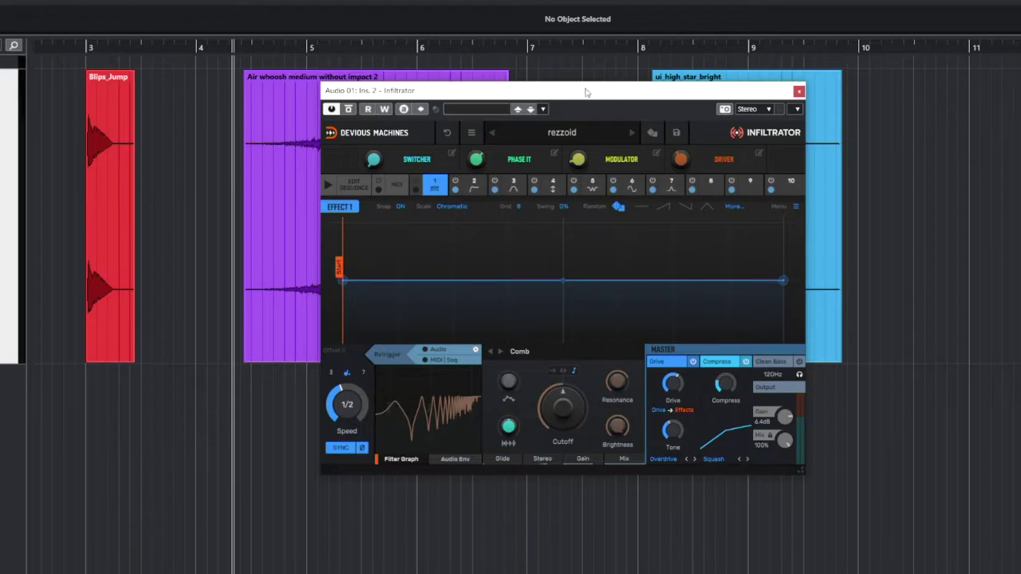
left_click_drag(580, 94, 788, 155)
scroll(164, 358, "down", 2)
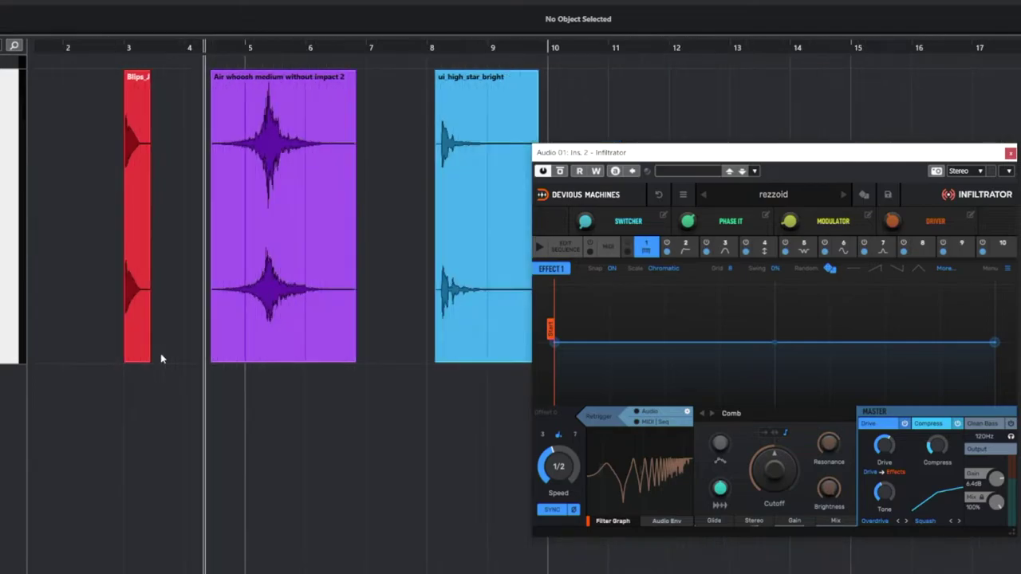
scroll(104, 377, "up", 2)
scroll(152, 359, "up", 2)
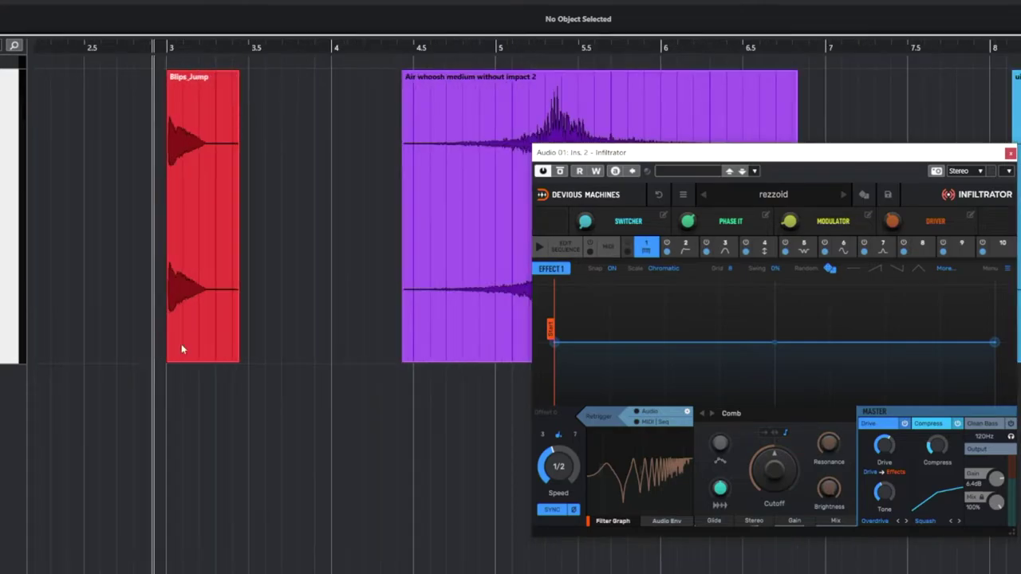
left_click(560, 172)
key("space")
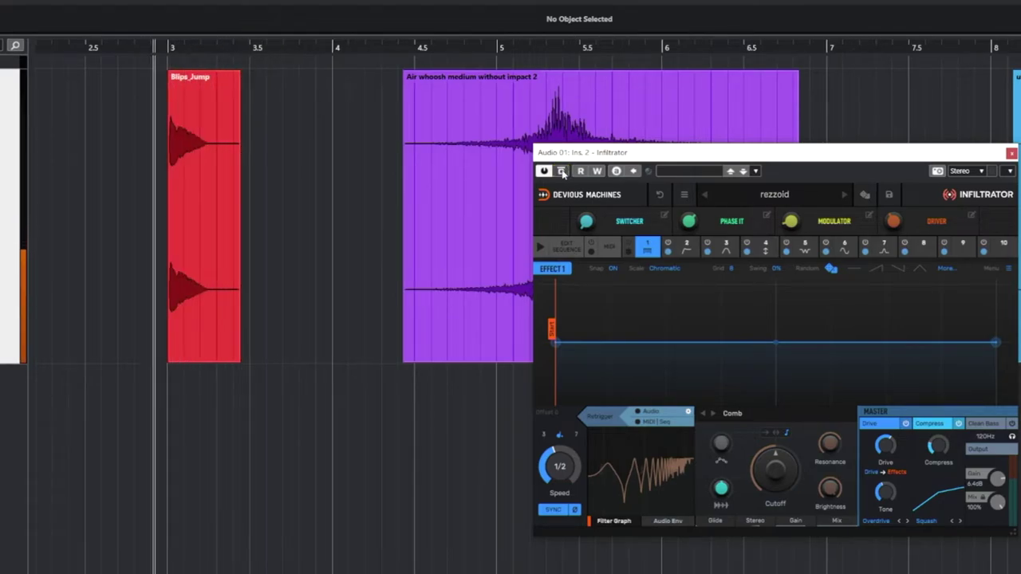
- Audition Infiltrator presets including robot squeek, sandmanner, seqklon, smackit v2 and techno machine 2 on the Blips_Jump clip
left_click_drag(652, 156, 439, 138)
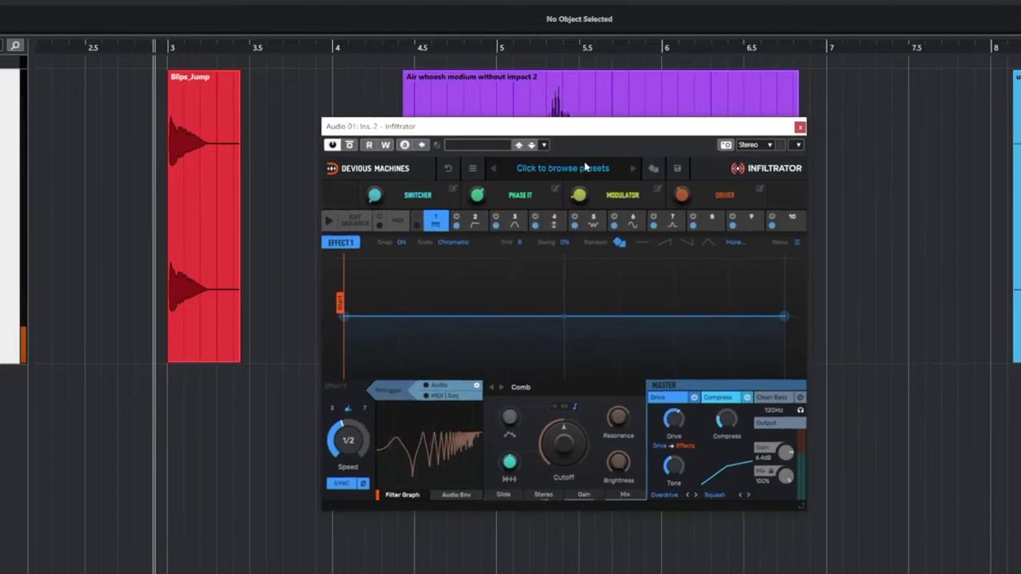
left_click(653, 171)
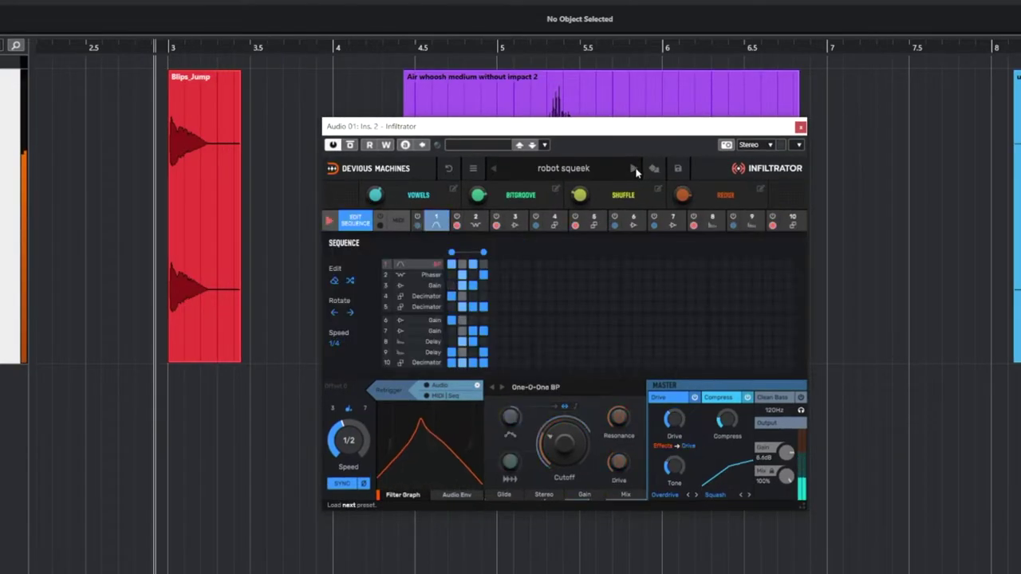
left_click(652, 168)
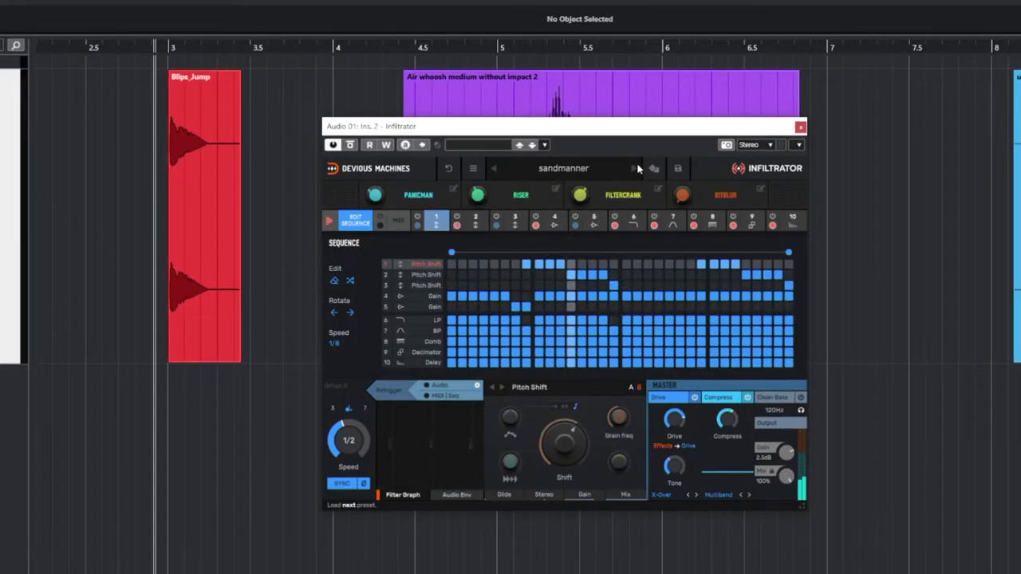
left_click(635, 170)
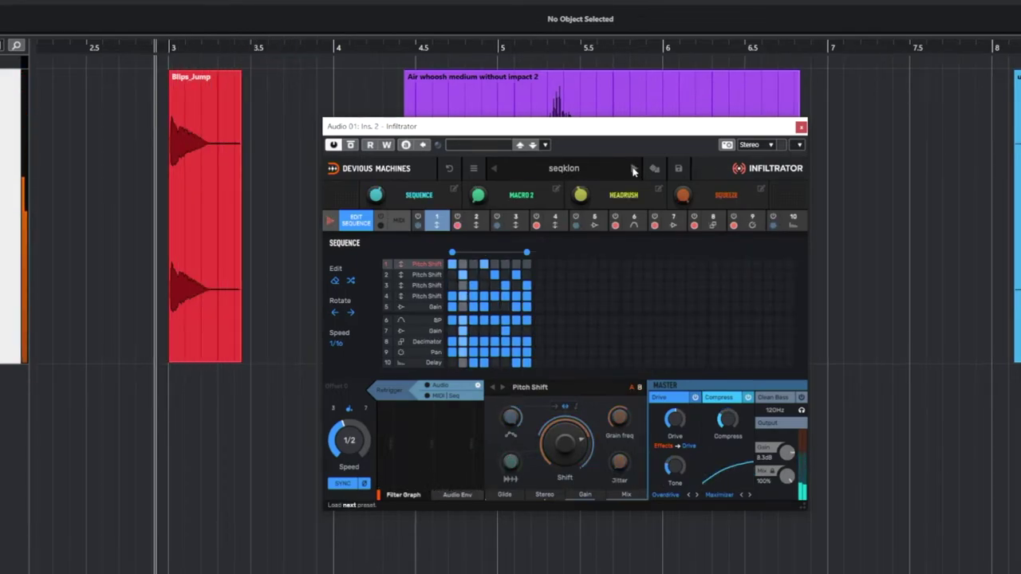
left_click(634, 170)
left_click(634, 169)
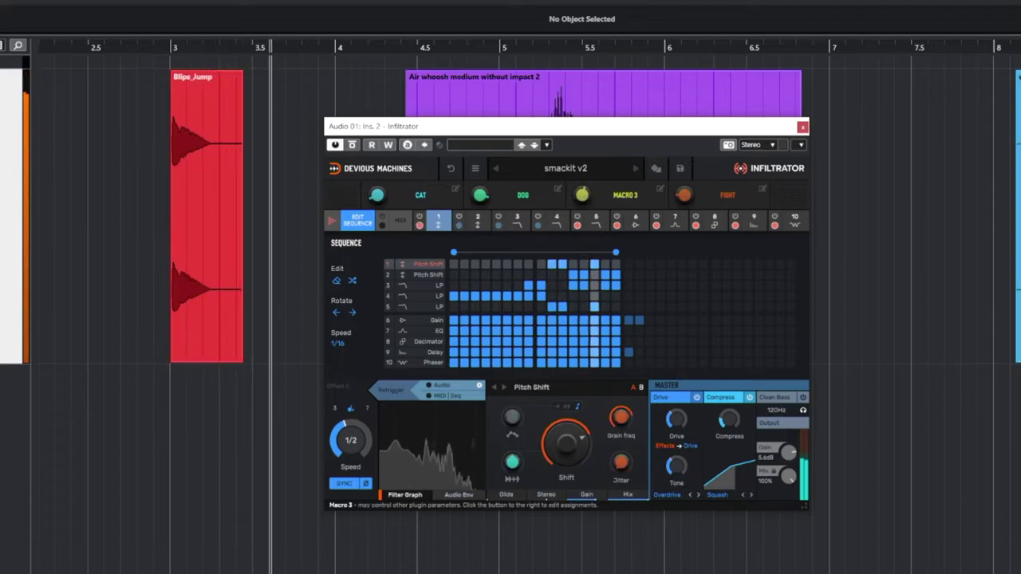
left_click(635, 169)
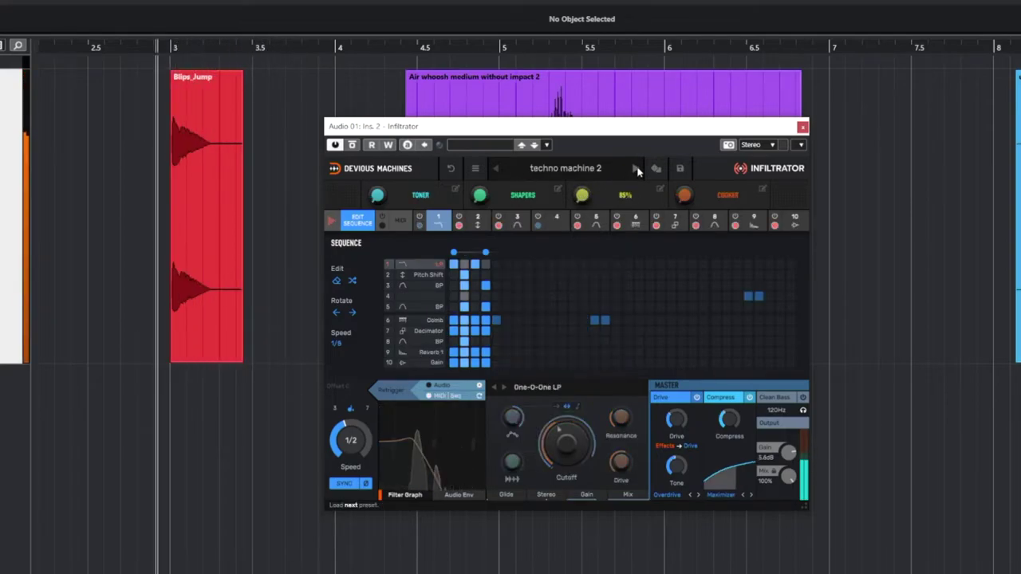
- Load the Infiltrator preset dirtyfy and adjust its Digitals macro while auditioning the Blips_Jump clip
left_click(568, 169)
left_click(514, 421)
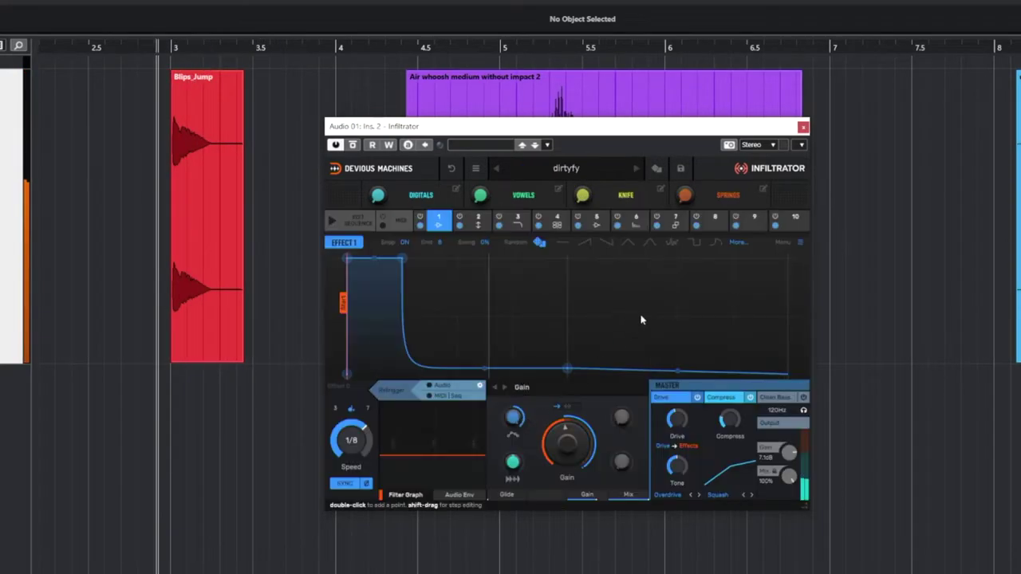
mouse_move(378, 196)
left_mouse_down()
mouse_move(378, 171)
mouse_move(378, 194)
left_mouse_up()
key("space")
key("space")
- Adjust the Vowels macro of the dirtyfy preset while replaying the Blips_Jump clip
mouse_move(480, 195)
left_mouse_down()
mouse_move(480, 181)
mouse_move(482, 199)
left_mouse_up()
key("space")
key("space")
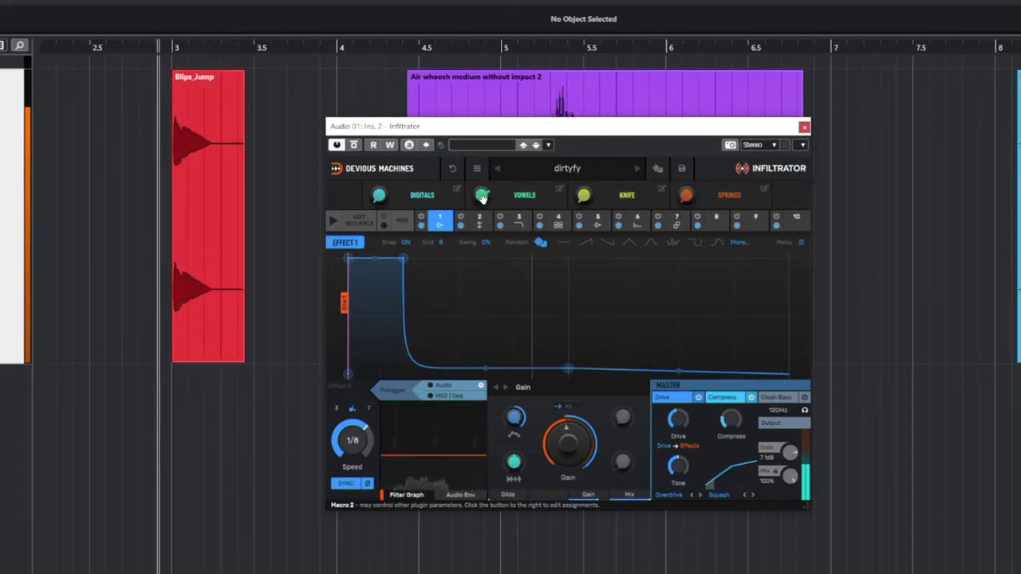
left_click_drag(482, 191, 482, 196)
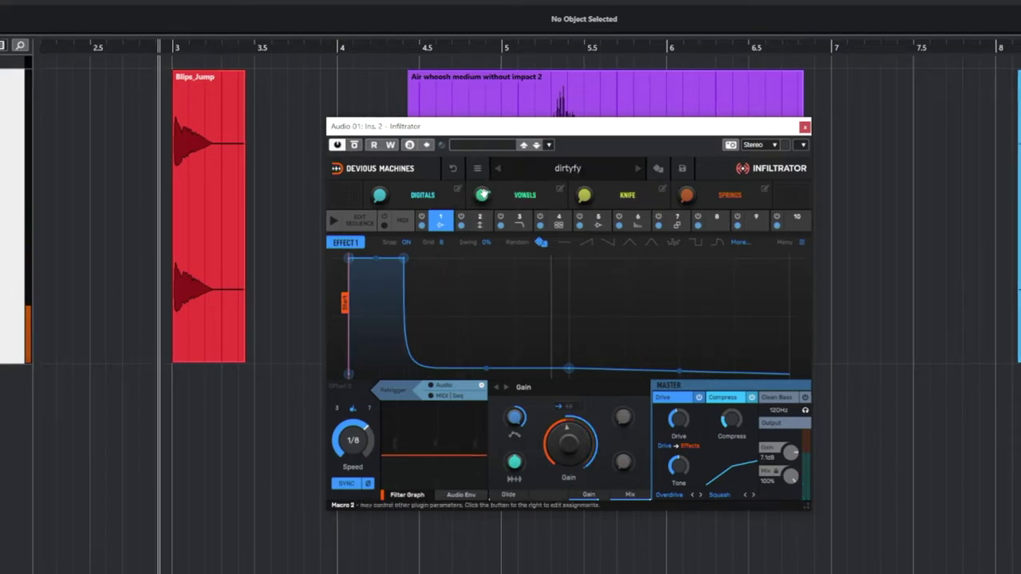
left_click_drag(483, 194, 483, 202)
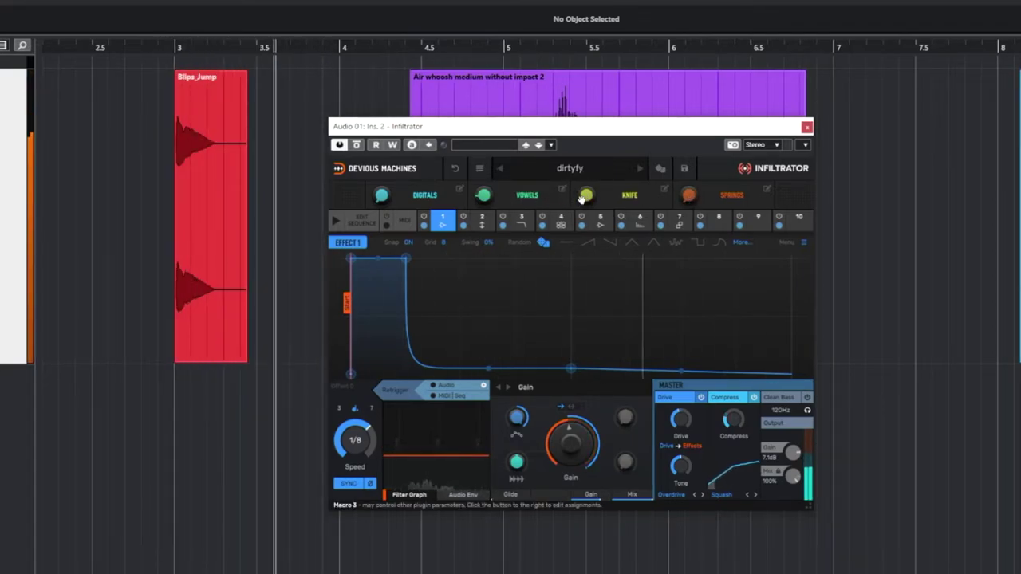
- Compare the Blips_Jump clip with and without the dirtyfy processing, leaving Infiltrator bypassed
key("space")
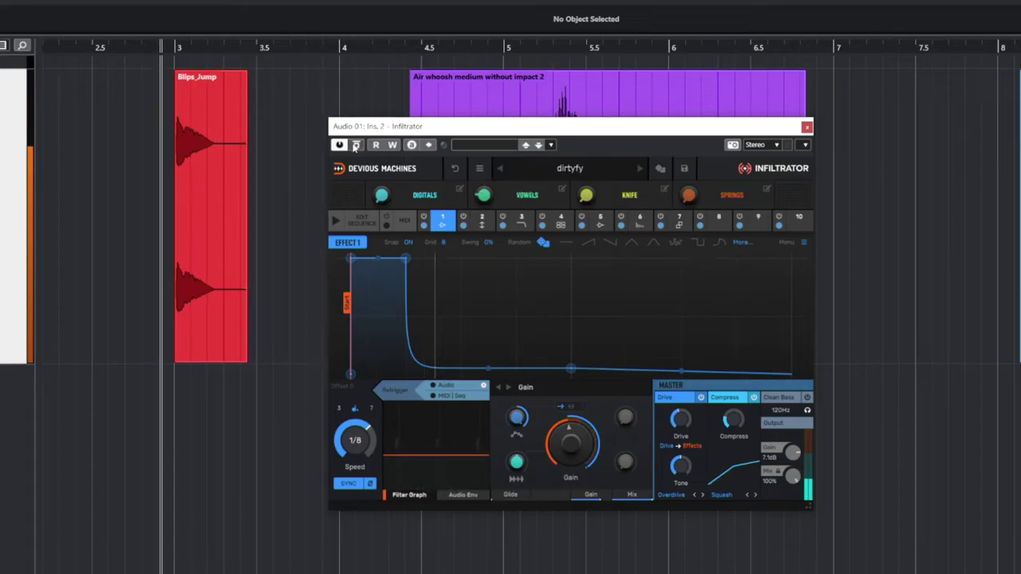
left_click(358, 145)
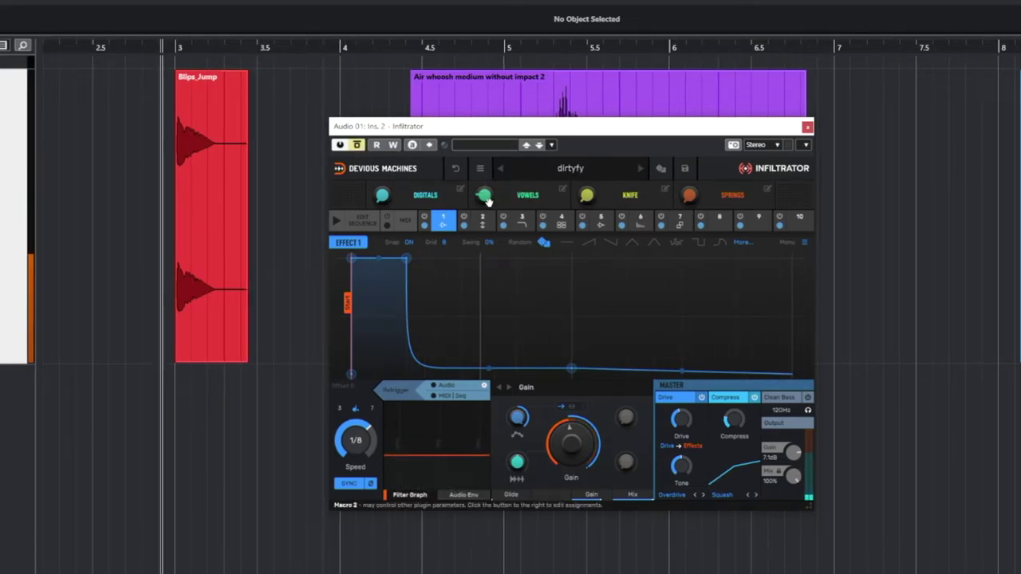
left_click(358, 145)
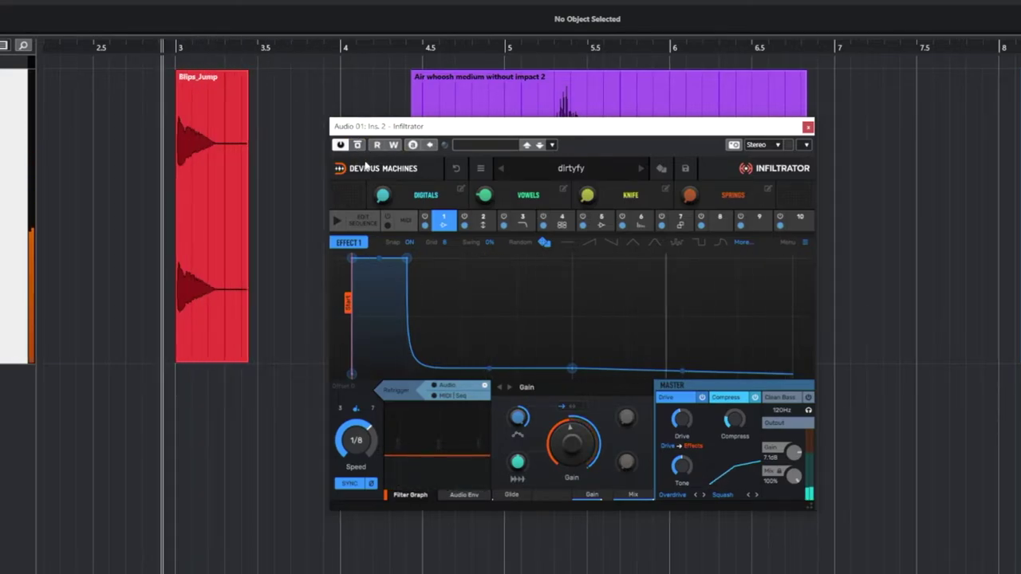
left_click(357, 145)
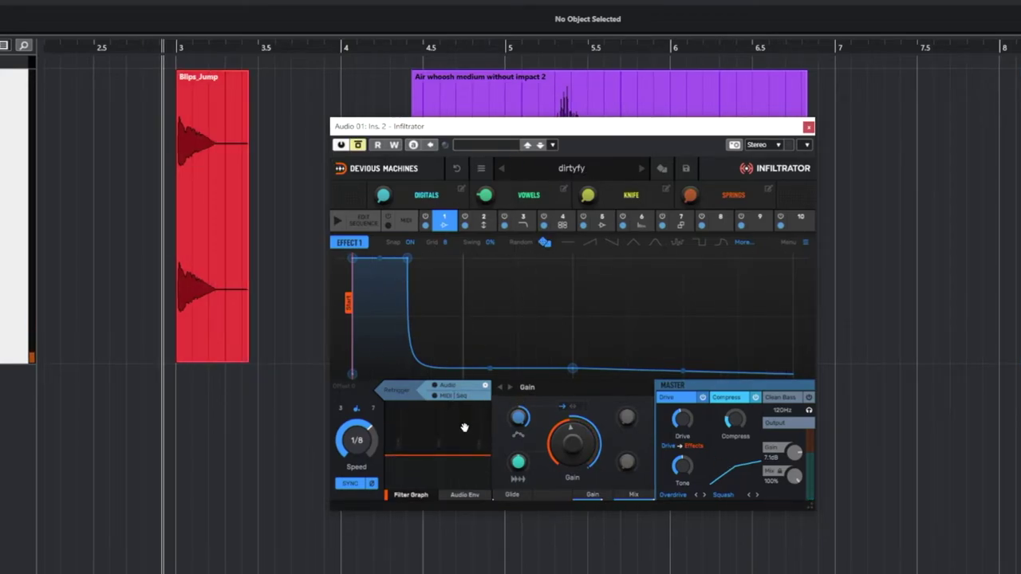
- Close Infiltrator, open the Snap Heap plugin on Audio 01, and place its window fully in view
left_click(2, 239)
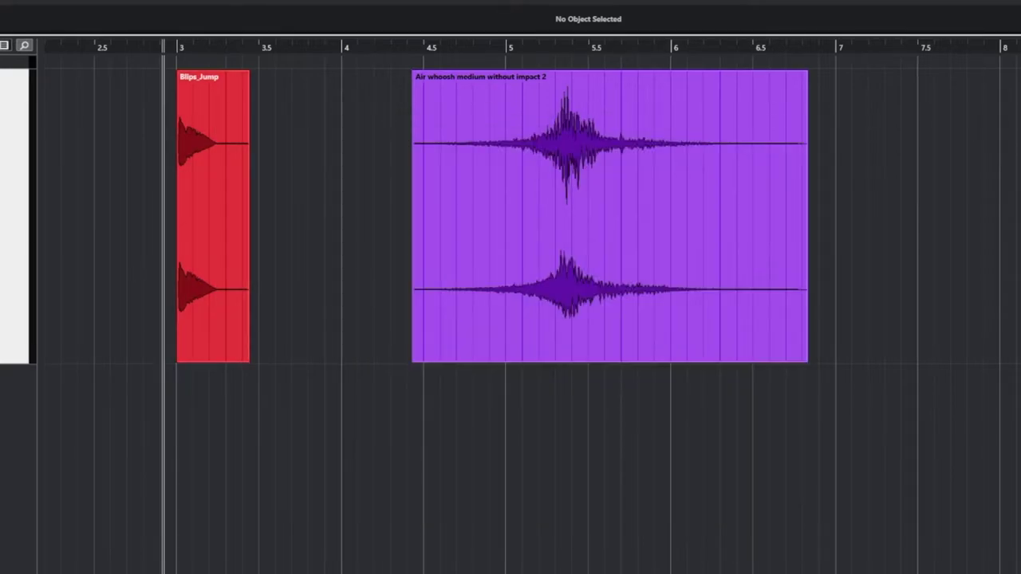
left_click(1, 260)
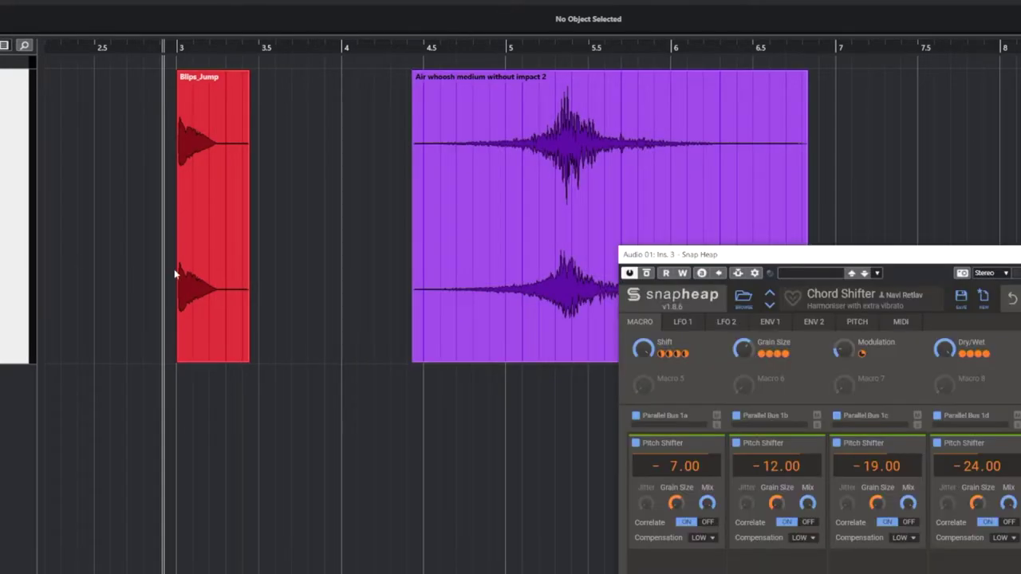
left_click_drag(888, 257, 557, 147)
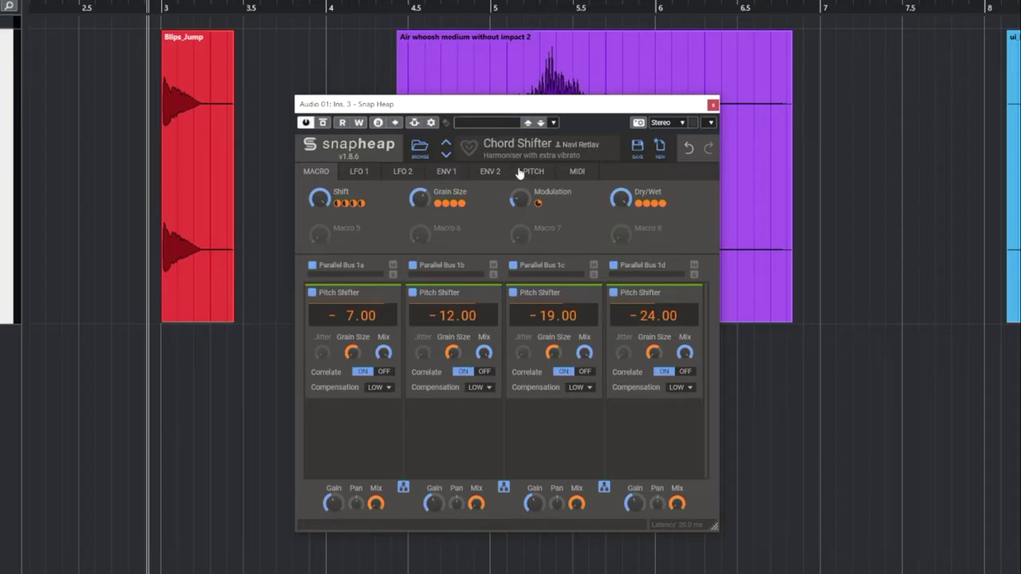
- Look through Snap Heap's LFO 1, LFO 2, Env 1, Env 2 and Pitch modulators, then return to the macros
left_click(358, 173)
left_click(403, 171)
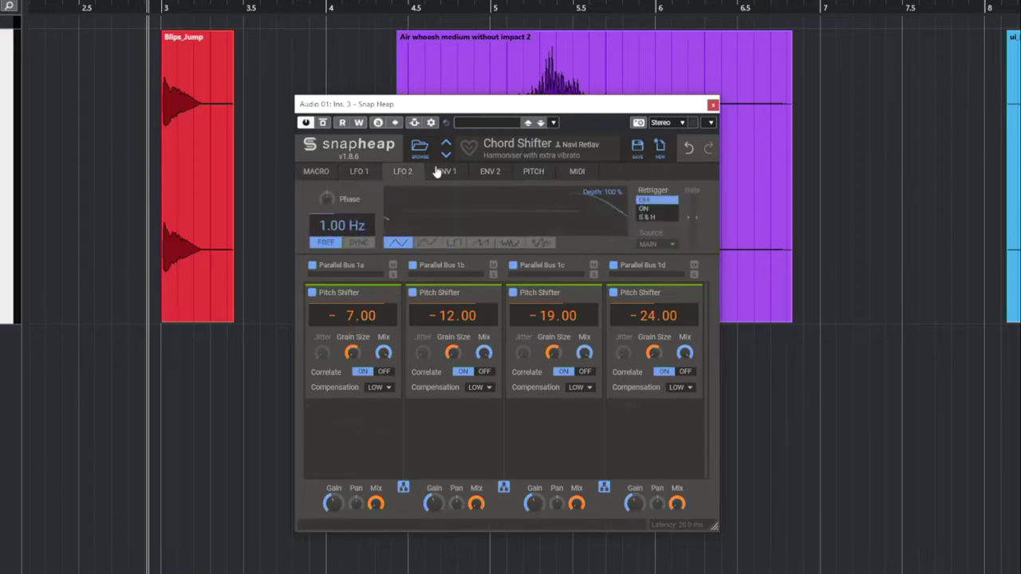
left_click(446, 173)
left_click(490, 172)
left_click(531, 174)
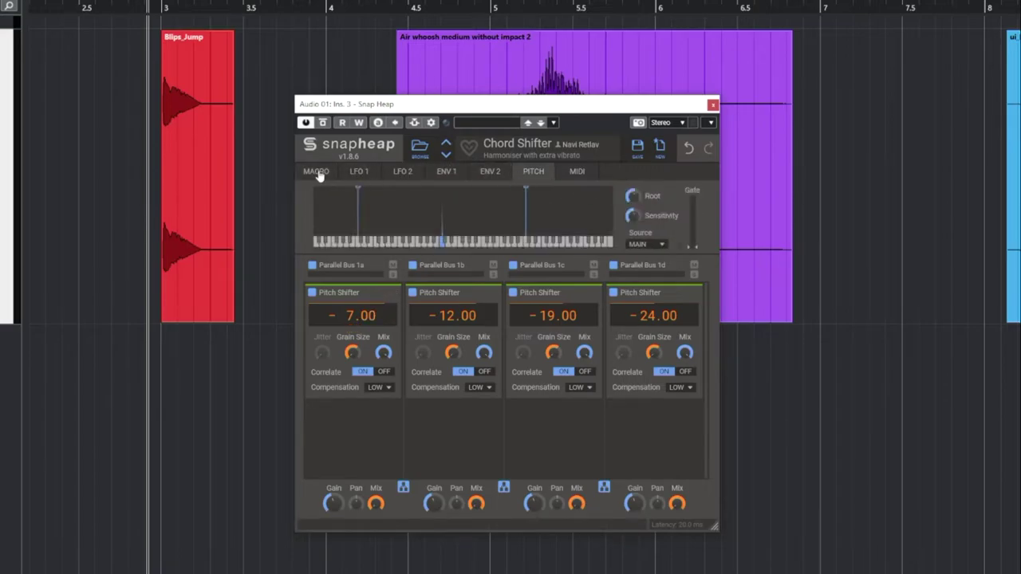
left_click(318, 172)
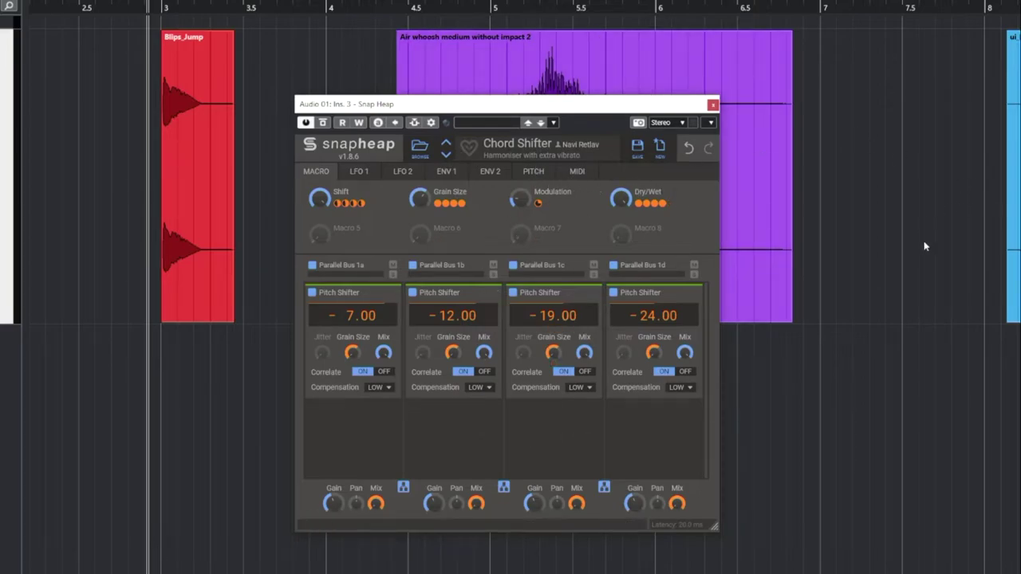
- Play the ui_high_star_bright clip from bar 8, comparing Snap Heap's Chord Shifter preset with the bypassed sound
scroll(926, 247, "down", 5)
scroll(830, 242, "up", 3)
left_click(286, 52)
key("space")
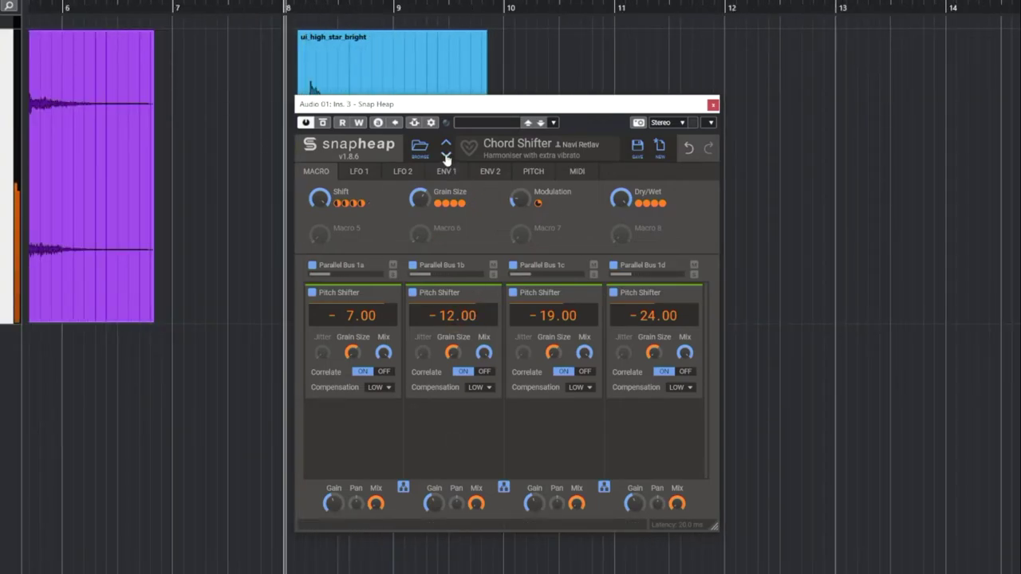
left_click(322, 122)
left_click(322, 122)
key("space")
- Audition successive Snap Heap presets on the ui_high_star_bright clip, from Harmonitter through Stereo Talkbox to Swoosher
left_click(446, 155)
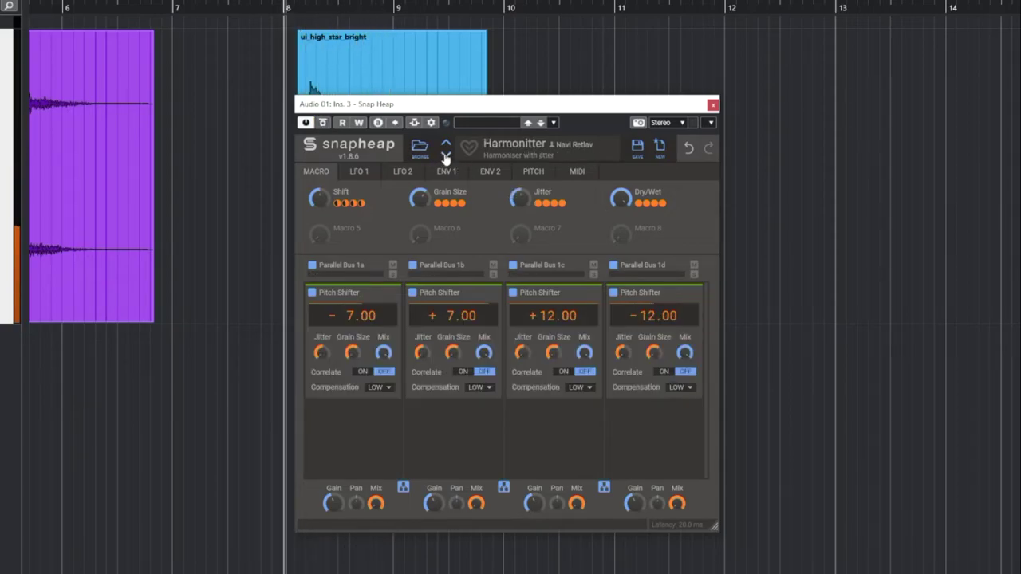
left_click(446, 155)
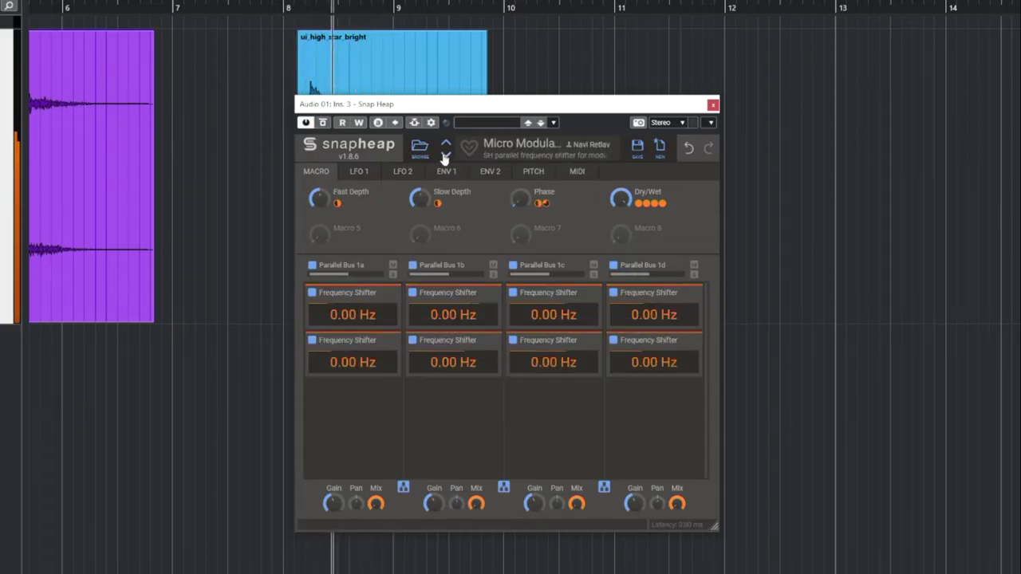
left_click(446, 156)
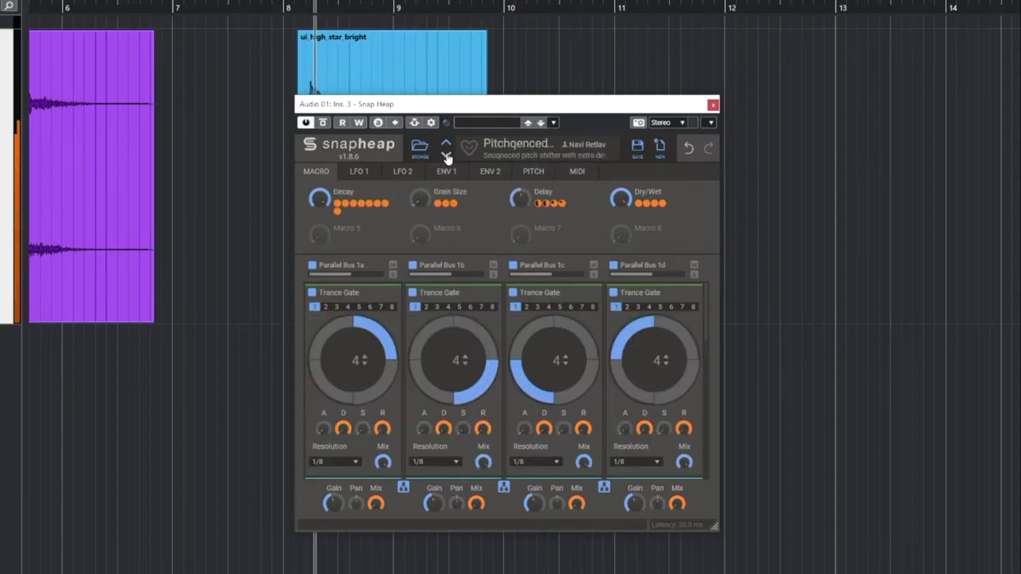
left_click(446, 155)
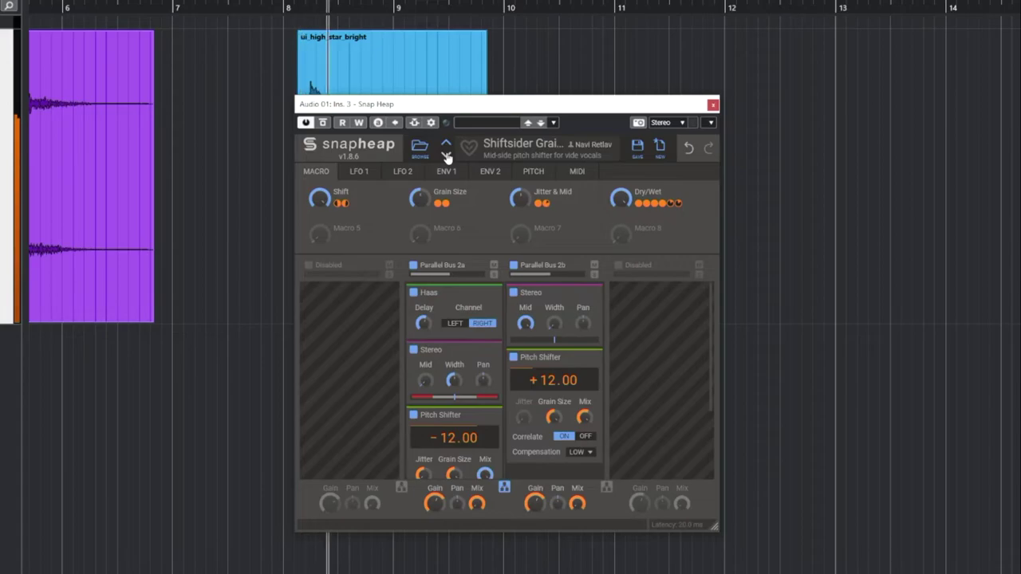
left_click(447, 155)
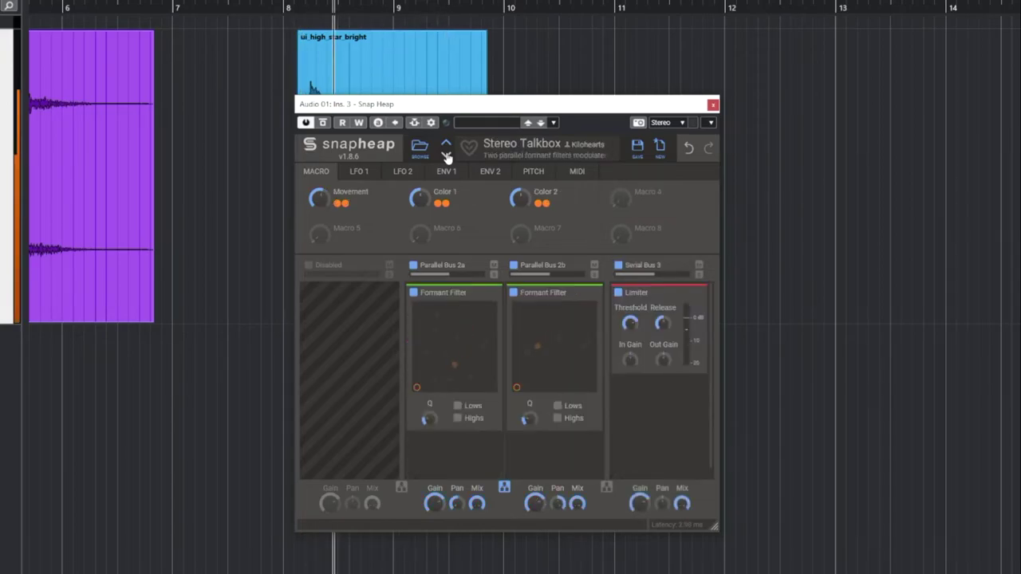
left_click(446, 156)
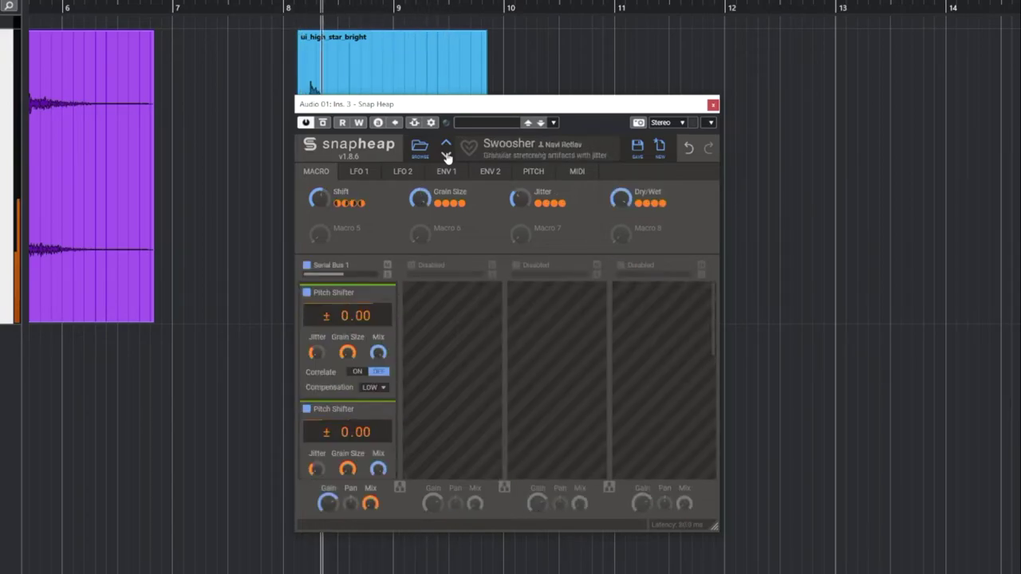
- Audition successive Snap Heap presets on the ui_high_star_bright clip, from Tapegate through Vocal Sataniser and Allfector Multi to Auto Resonator
left_click(447, 156)
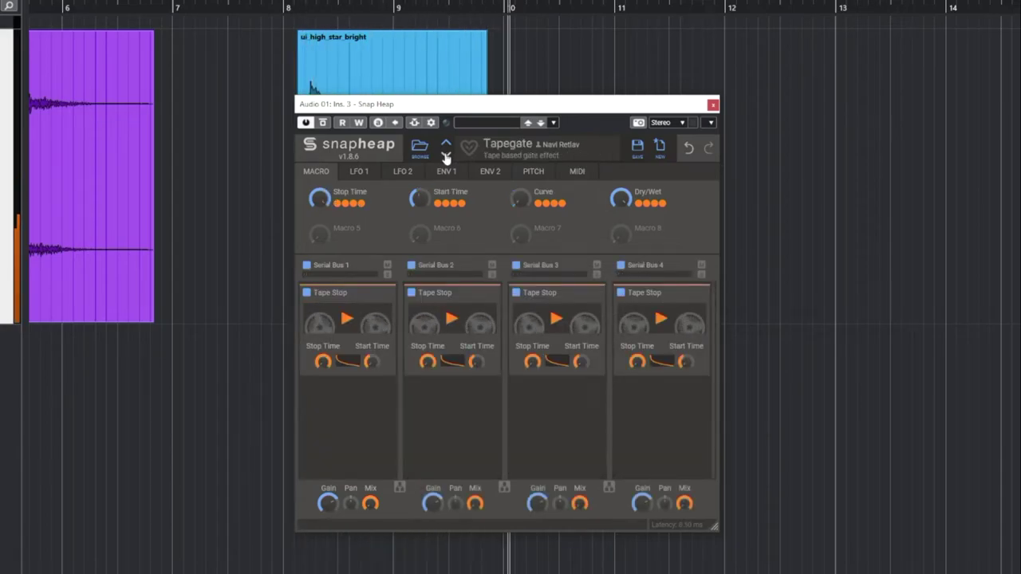
left_click(447, 156)
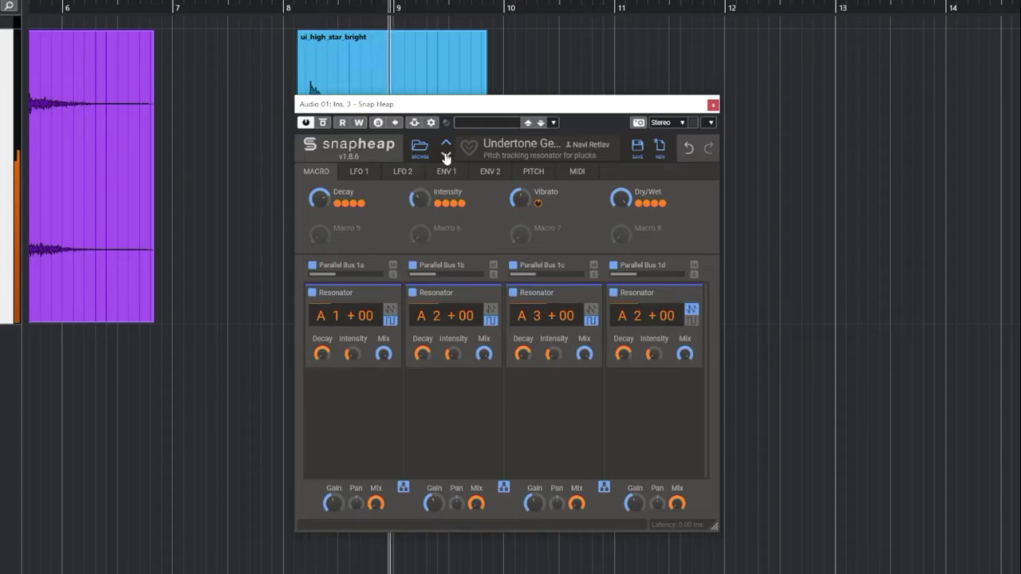
left_click(447, 155)
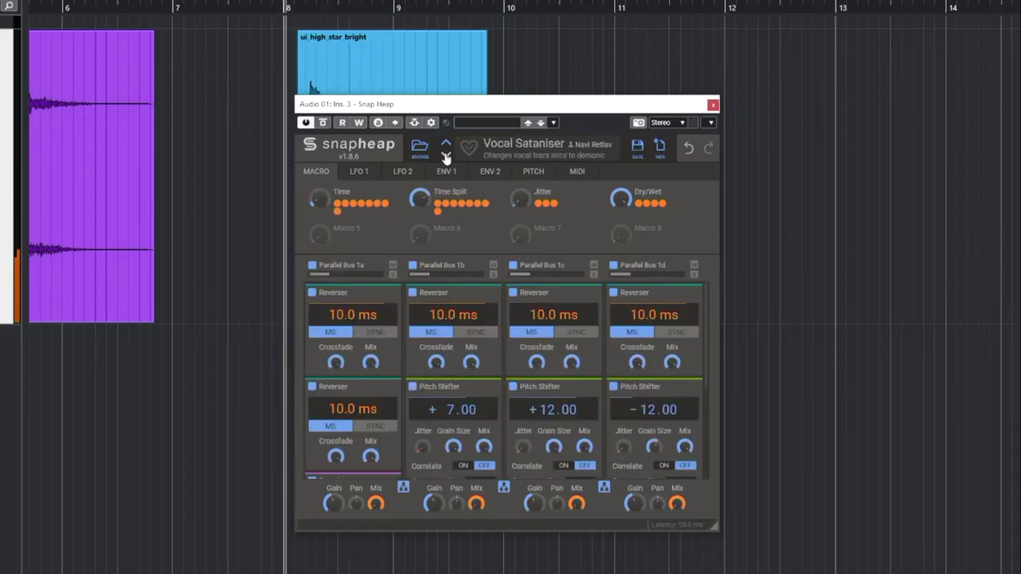
left_click(447, 155)
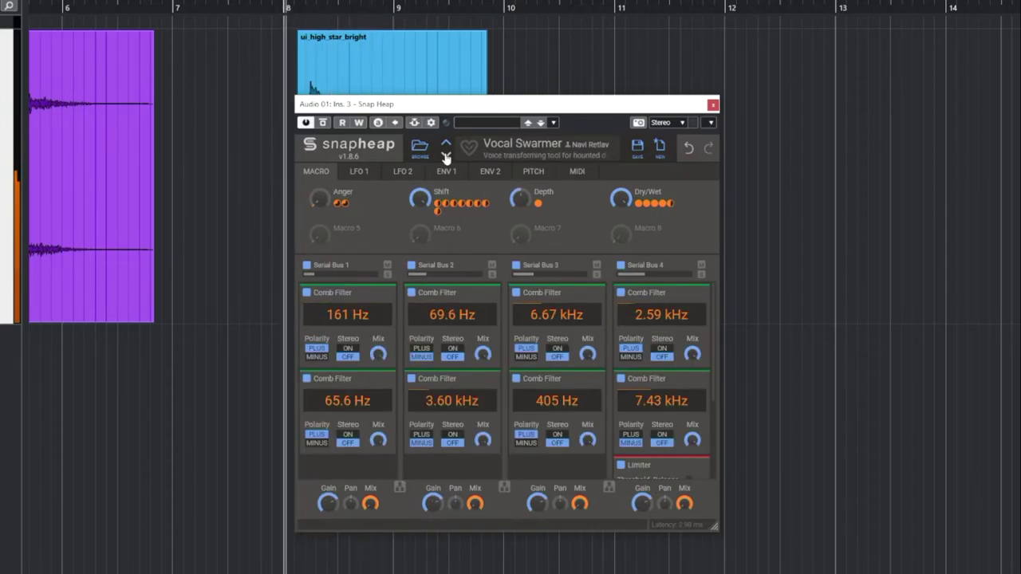
left_click(447, 155)
left_click(447, 156)
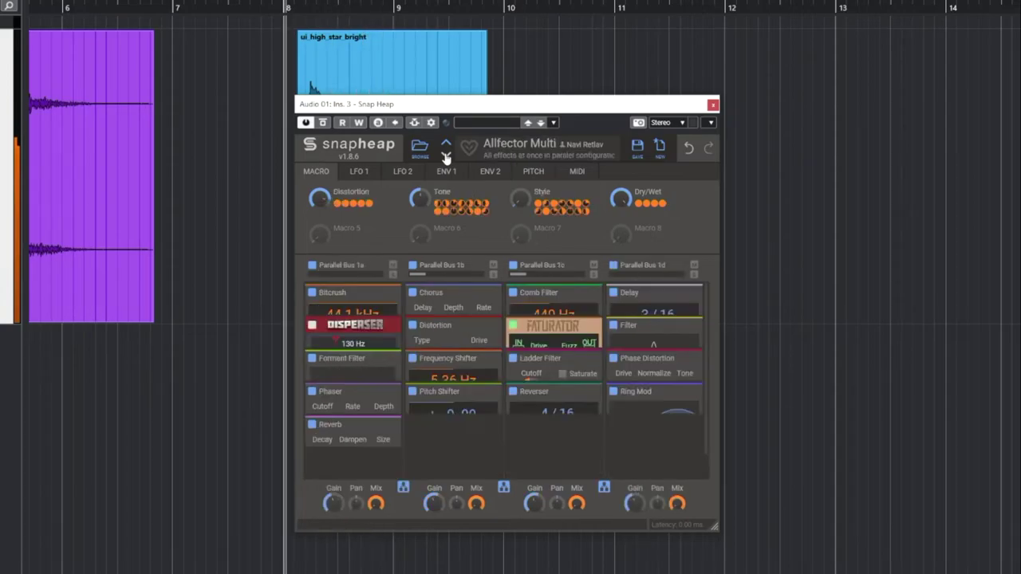
left_click(447, 156)
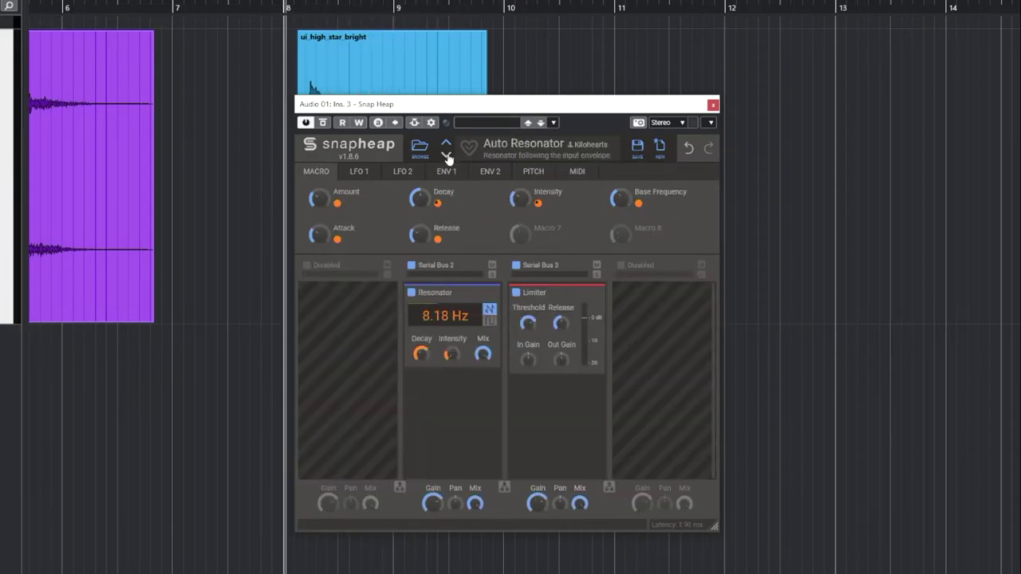
- Continue auditioning Snap Heap presets on the bright clip, from Auto Resonator through Chirp Percon and Chord Shifter to Pitchqenced Motive
left_click(447, 155)
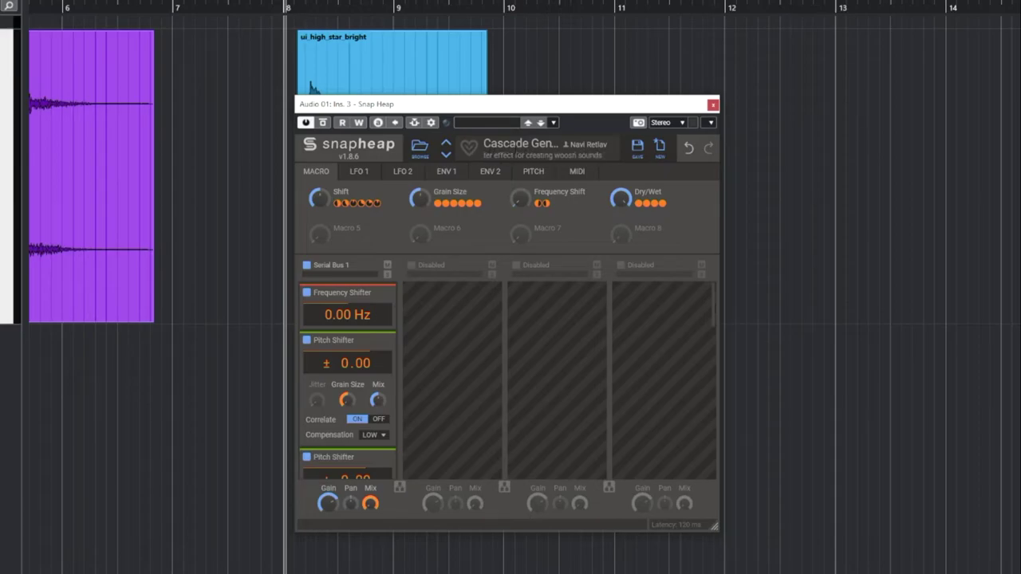
left_click(449, 156)
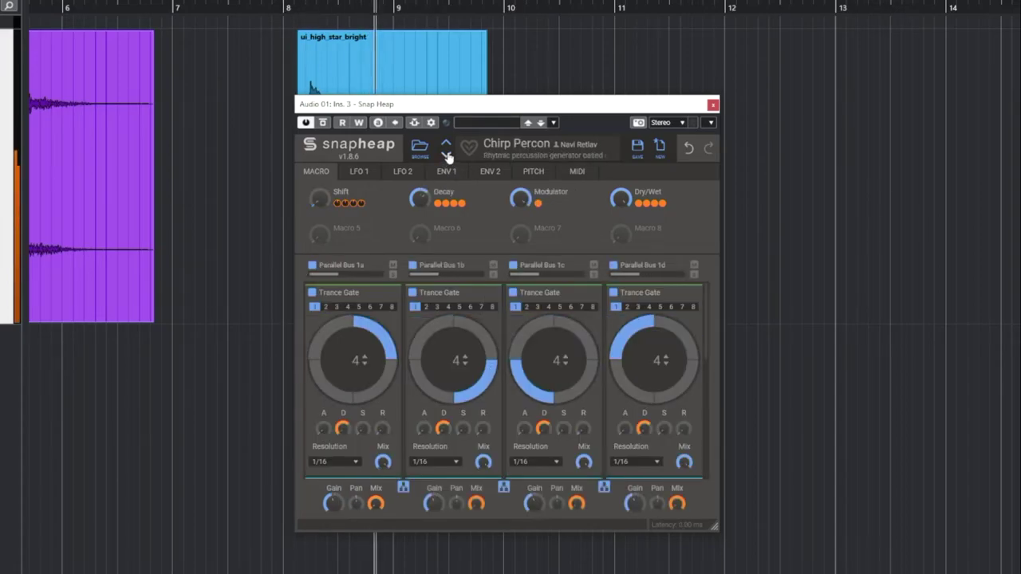
left_click(449, 156)
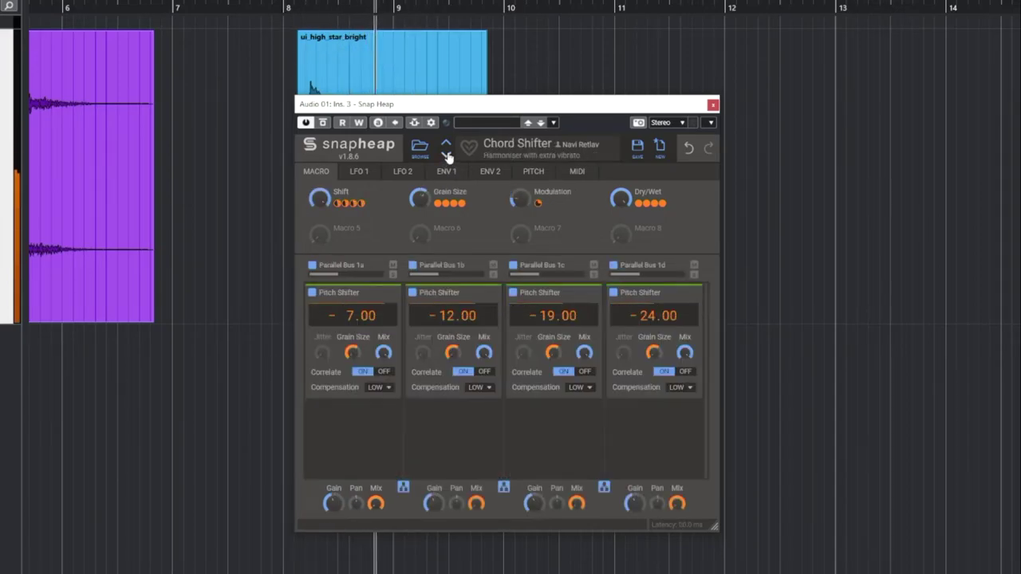
left_click(449, 156)
left_click(448, 157)
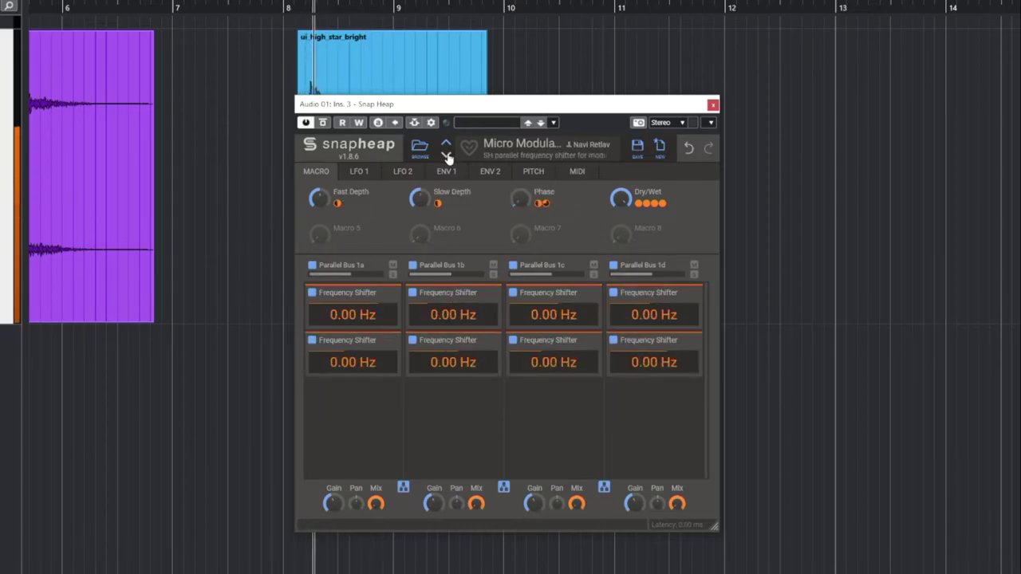
left_click(449, 156)
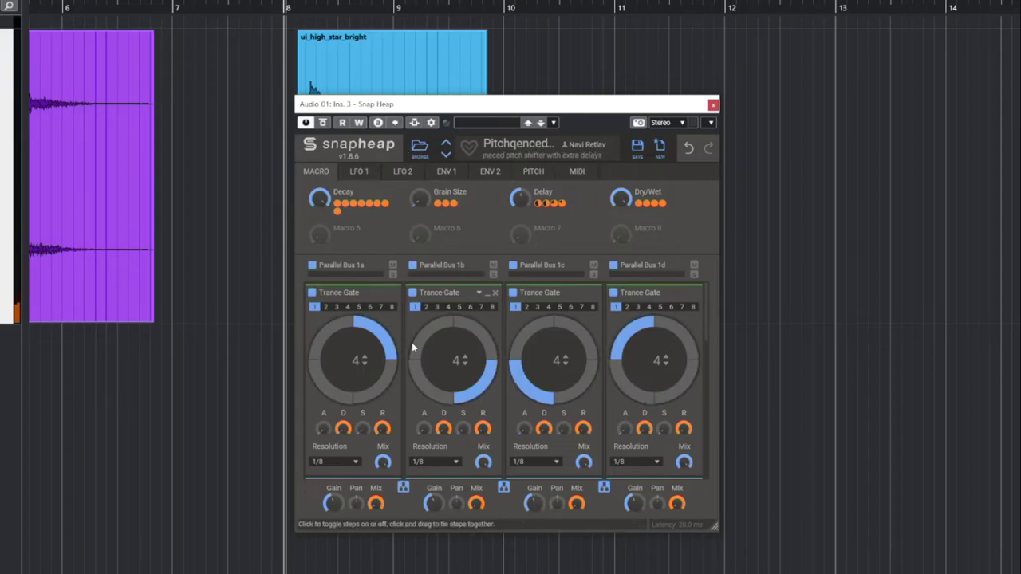
- Examine the effect lanes of Snap Heap's Pitchqenced Motive preset and its Pitch, Env 2, Env 1 and LFO 1 modulators
scroll(412, 342, "down", 10)
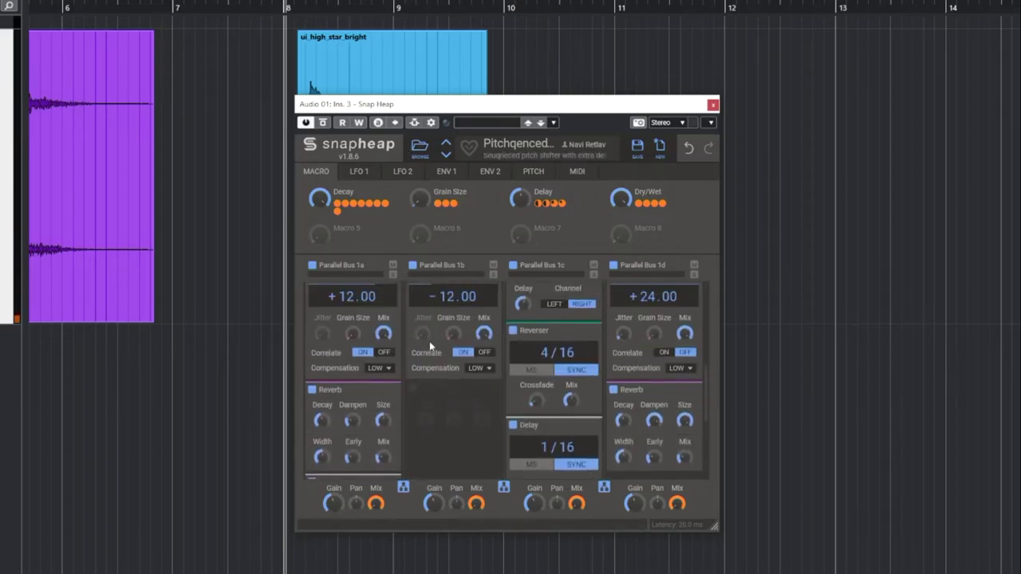
scroll(428, 361, "up", 10)
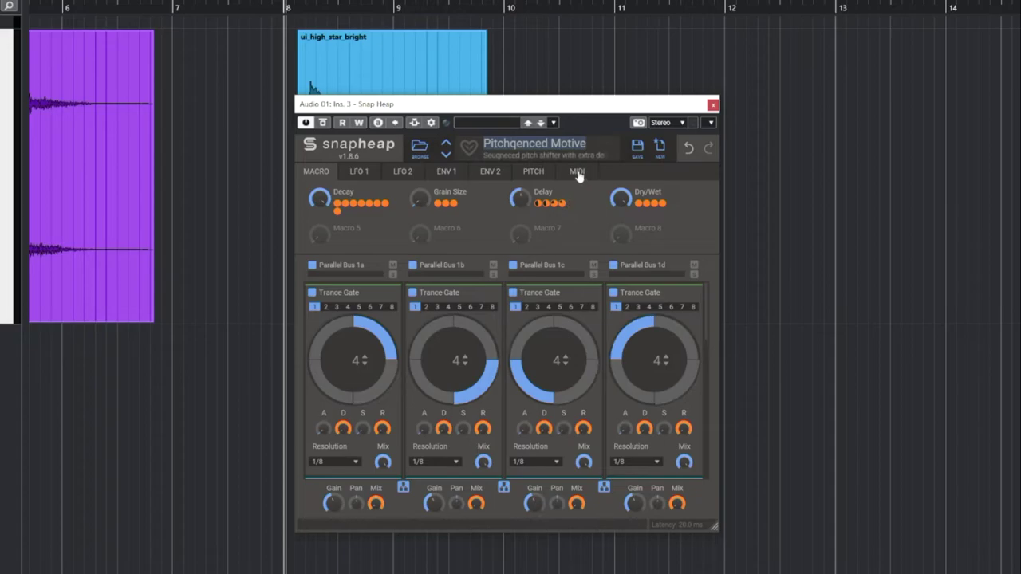
left_click(534, 172)
left_click(489, 171)
left_click(440, 172)
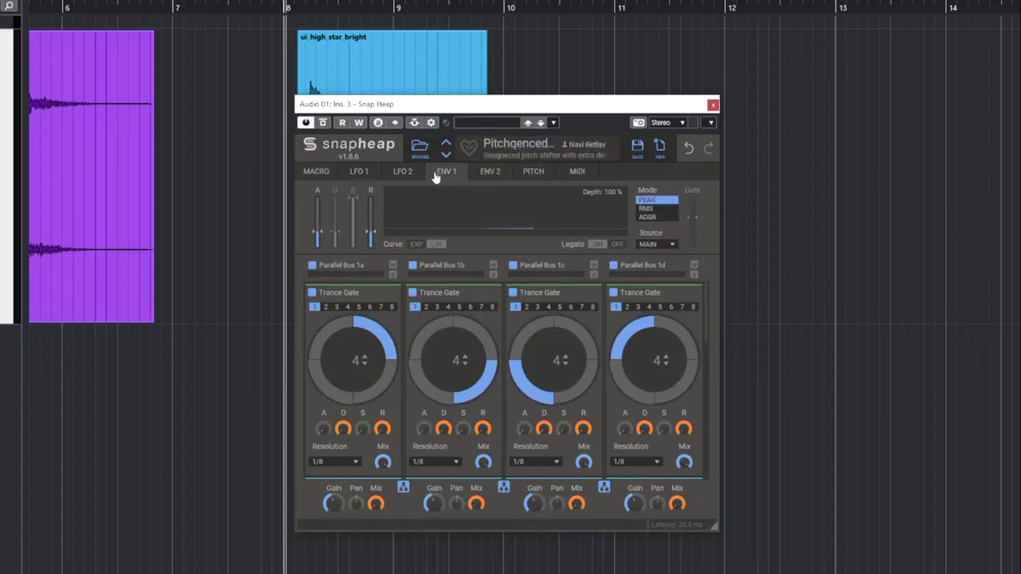
left_click(359, 171)
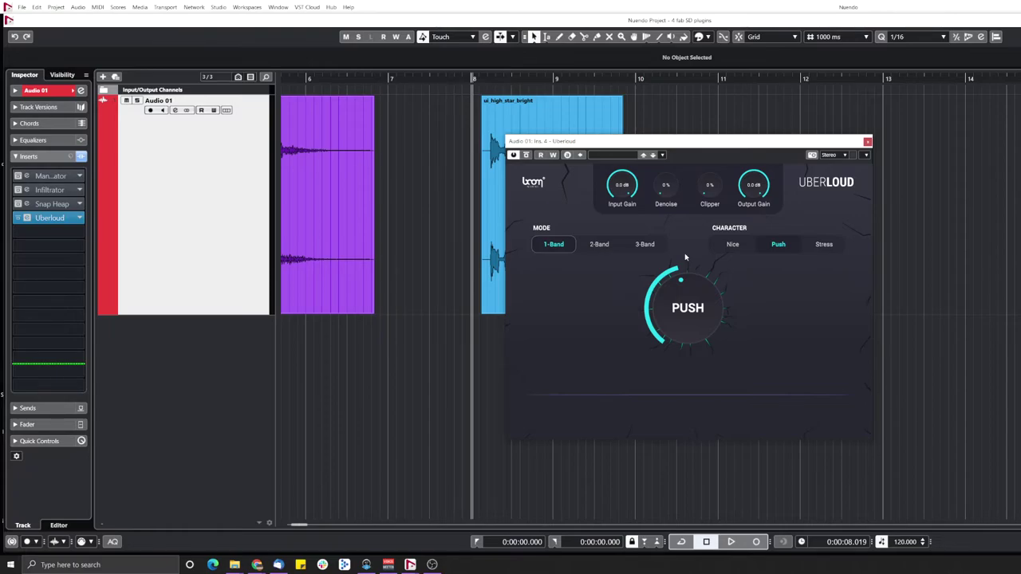
- Position playback just before the red Blips clip and play it with Uberloud's Push at 0%
scroll(469, 322, "down", 2)
scroll(465, 326, "left", 2)
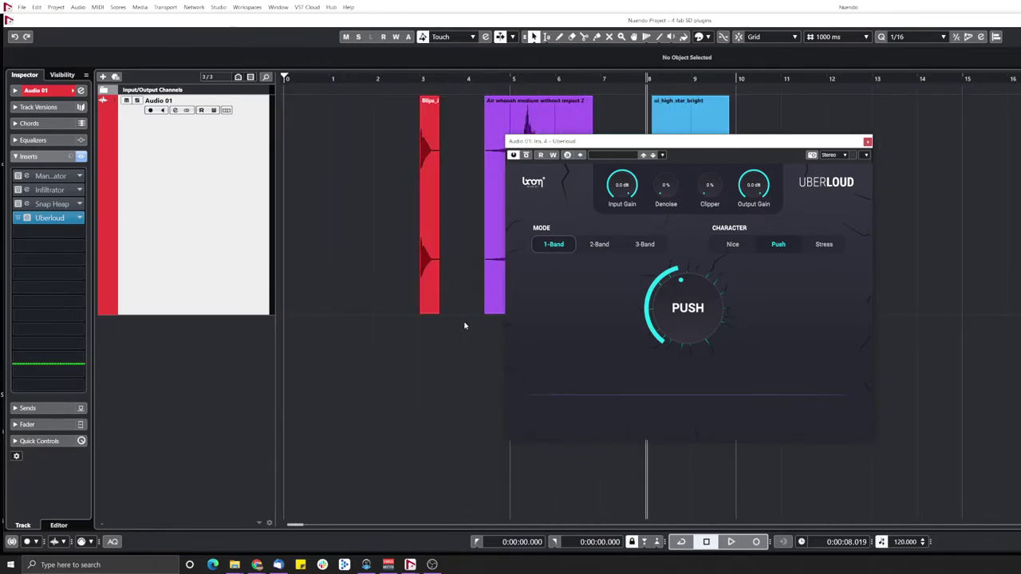
scroll(458, 336, "right", 3)
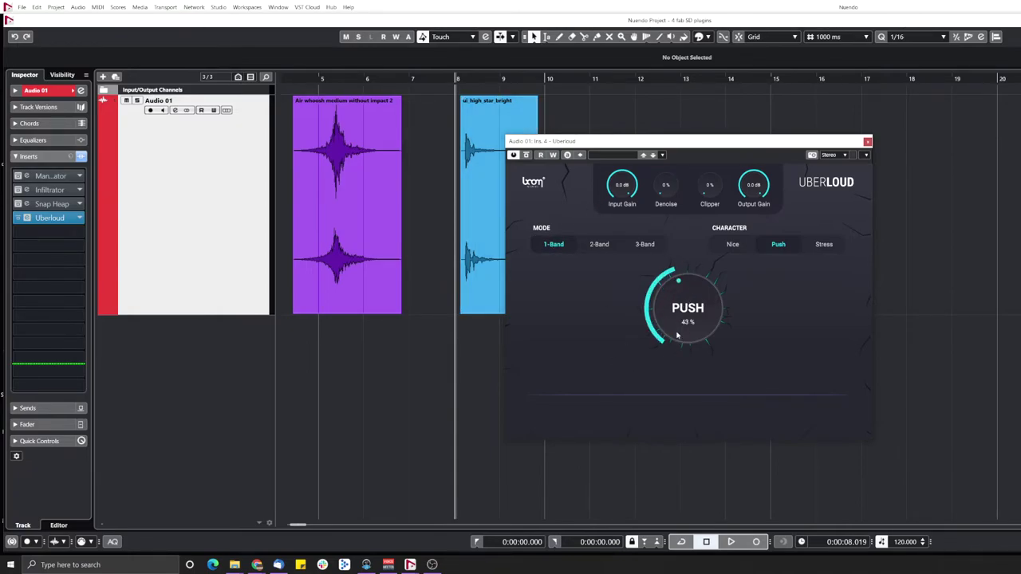
scroll(456, 316, "left", 2)
scroll(455, 316, "right", 2)
scroll(456, 316, "left", 1)
left_click(319, 328)
key("space")
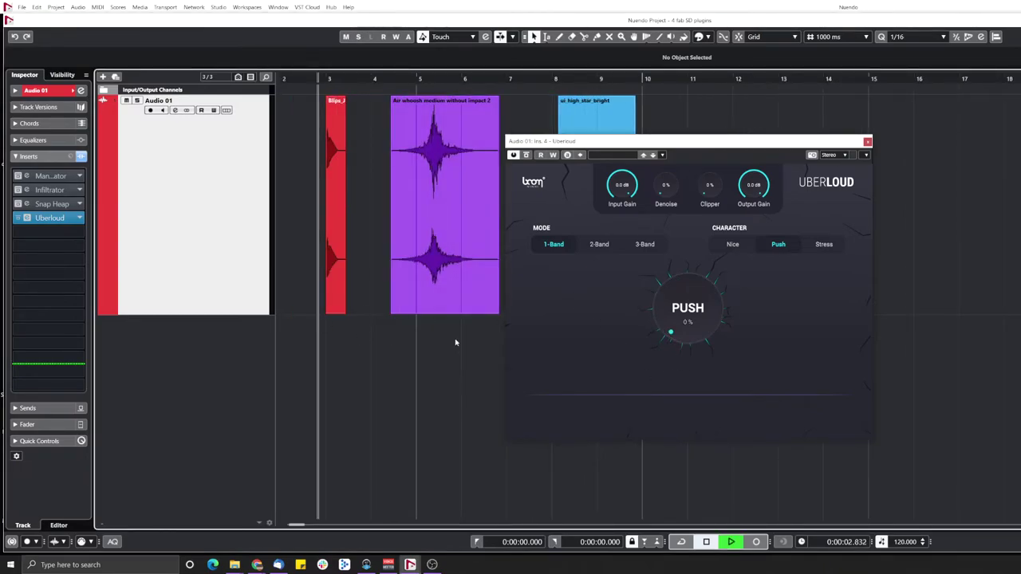
key("space")
- Raise Uberloud's Push to 48% and replay the Blips clip several times
left_click_drag(676, 321, 691, 304)
key("space")
key("space")
key("space")
key("space")
key("space")
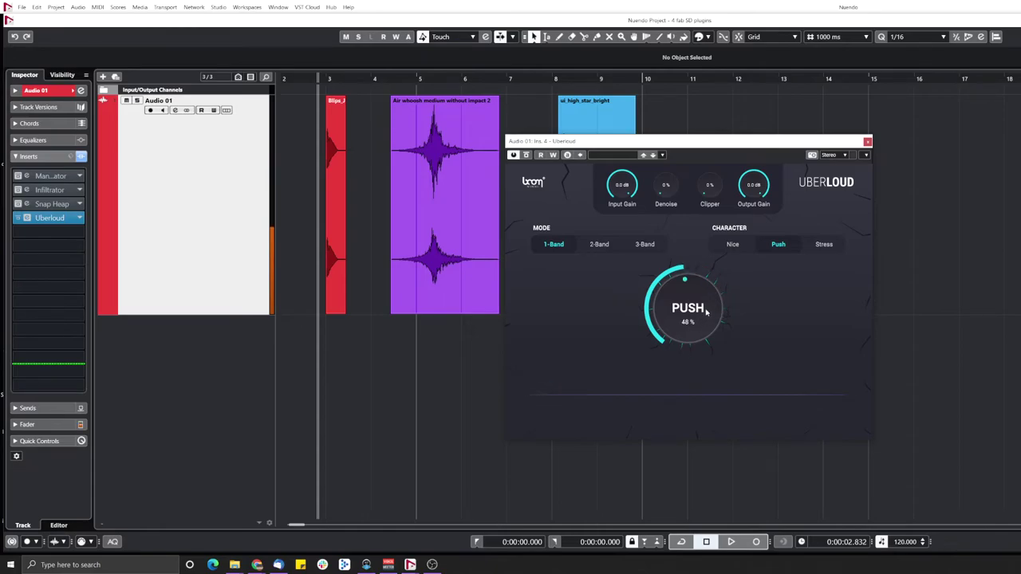
- Raise Uberloud's Push to about 73% and compare the Nice, Push and Stress characters on the Blips clip
left_click_drag(687, 323, 688, 300)
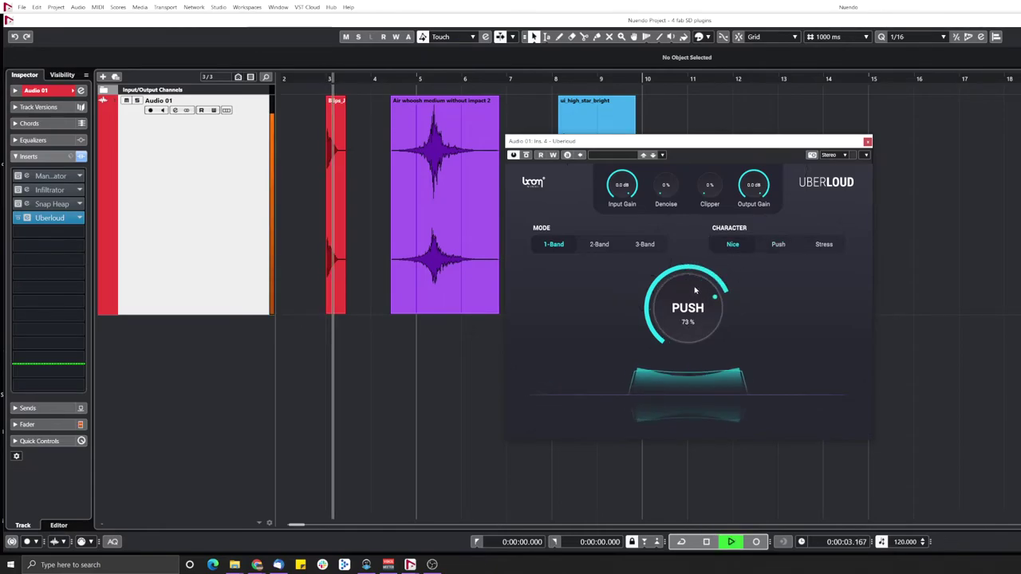
left_click(788, 250)
left_click(825, 246)
key("space")
key("space")
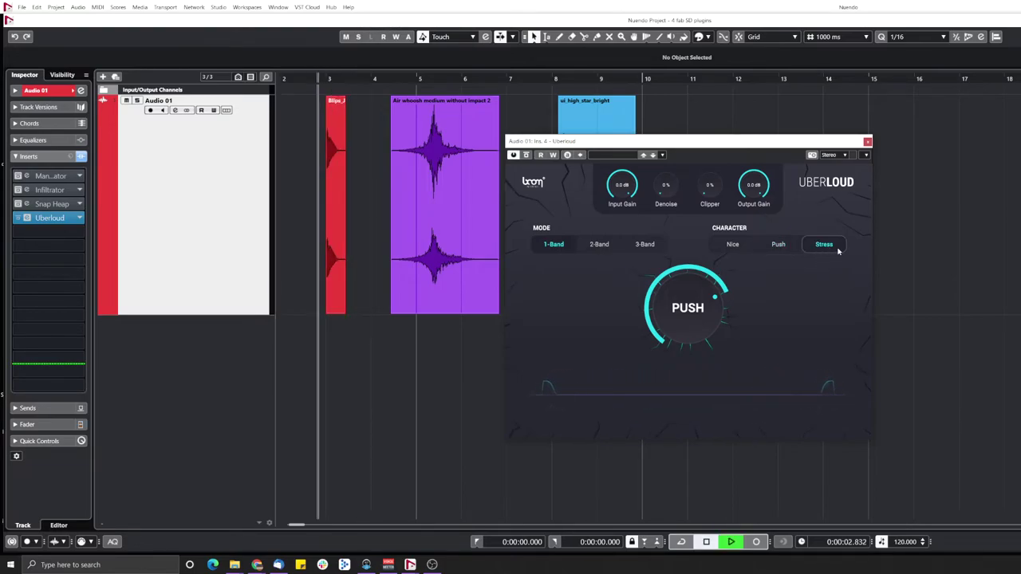
key("space")
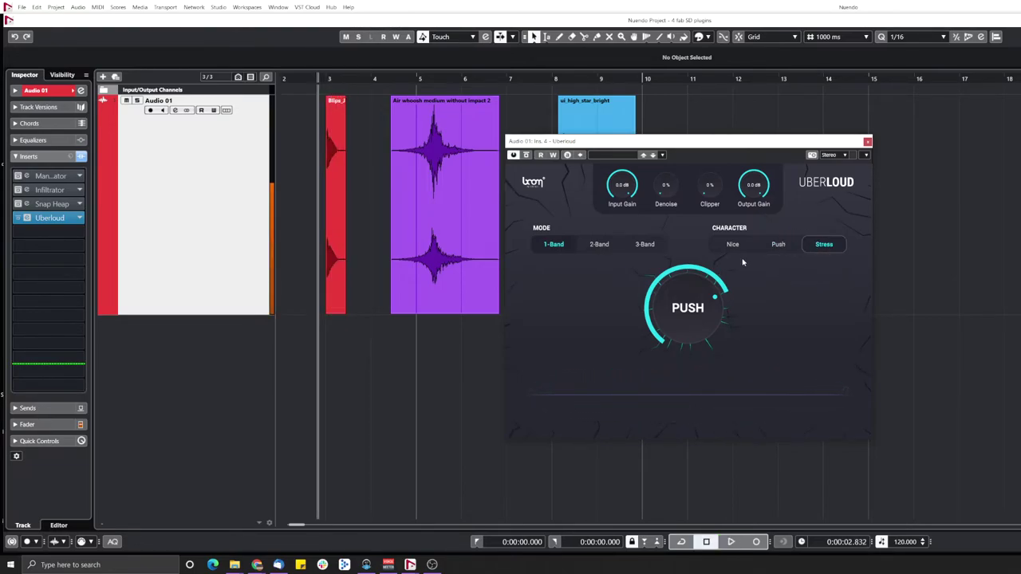
- Switch Uberloud to 3-Band mode, lower the Low Push to 43%, and play the Blips clip
left_click(597, 245)
left_click(651, 246)
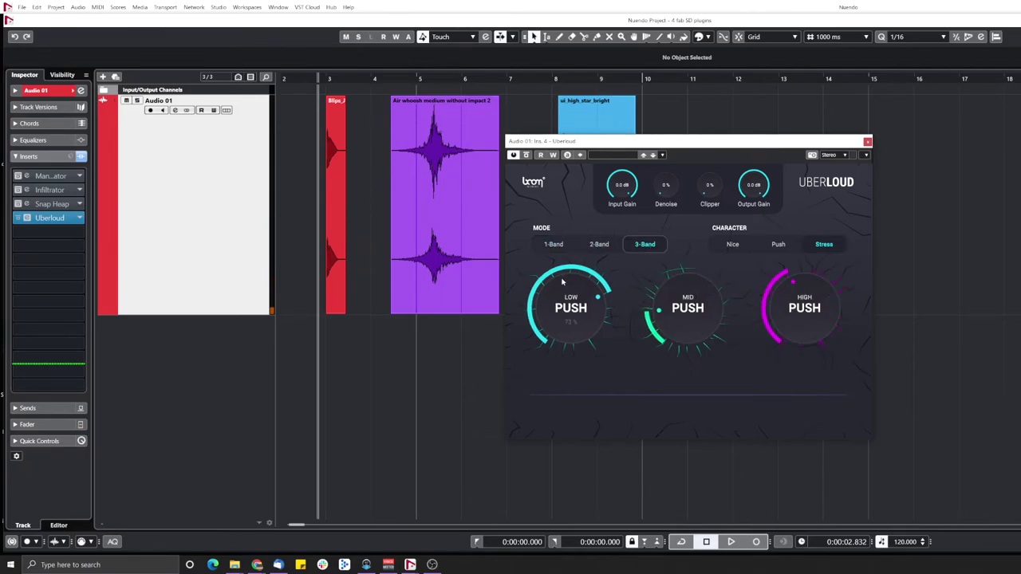
scroll(430, 373, "down", 2)
scroll(348, 371, "right", 3)
scroll(359, 371, "left", 4)
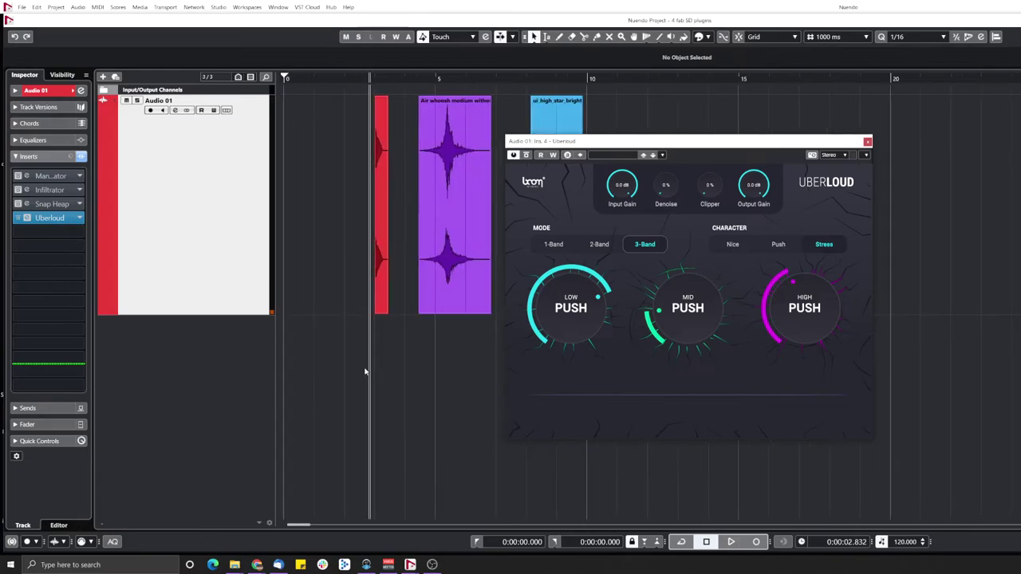
scroll(359, 369, "up", 3)
scroll(371, 367, "down", 1)
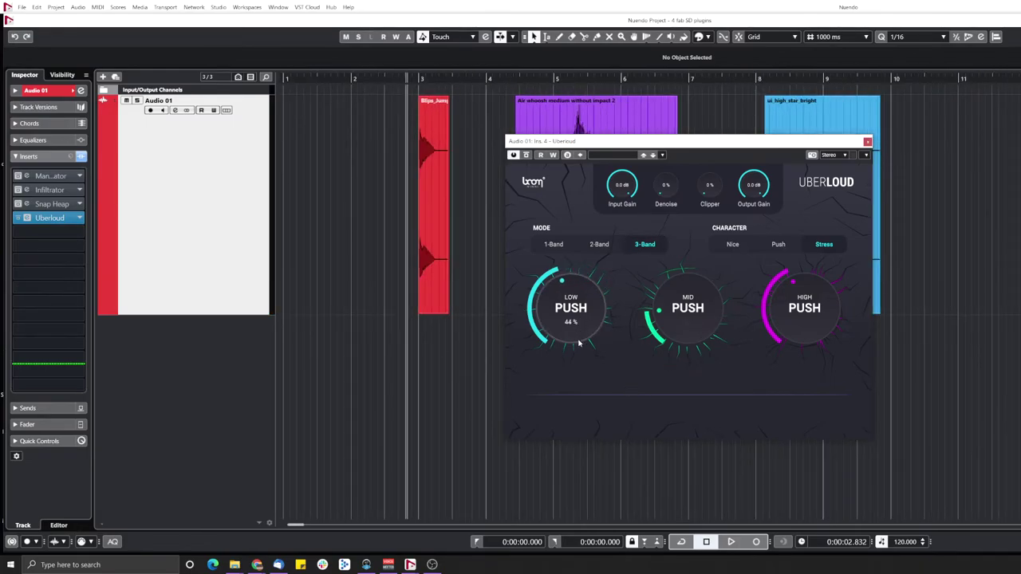
key("space")
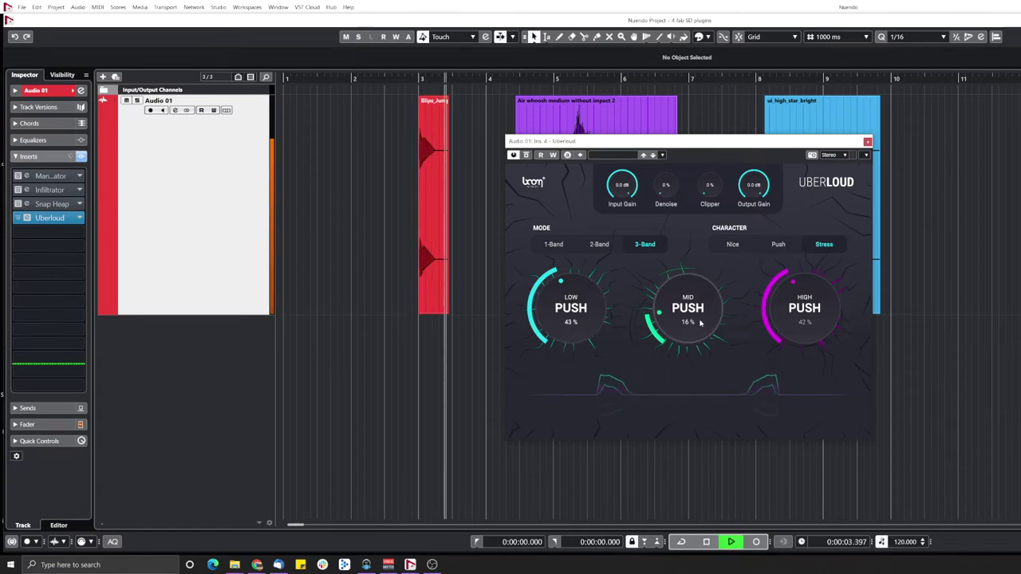
key("space")
key("space")
- Raise Uberloud's High Push to 50% while replaying the Blips clip
mouse_move(798, 309)
left_mouse_down()
mouse_move(809, 289)
mouse_move(794, 297)
left_mouse_up()
key("space")
key("space")
key("space")
- Set Uberloud's character to Push and listen to the Blips clip again
left_click(780, 245)
key("space")
key("space")
key("space")
key("space")
- Compare the Blips clip with Uberloud bypassed and with it active again
left_click(527, 156)
key("space")
key("space")
key("space")
key("space")
left_click(527, 155)
key("space")
key("space")
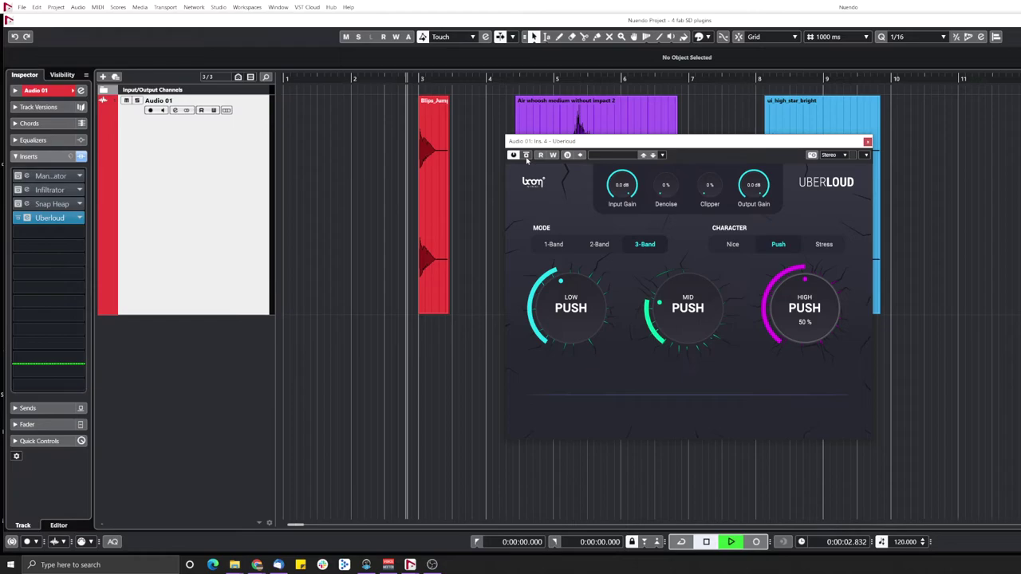
- Lower Uberloud's High Push to 44% and replay the Blips clip
key("space")
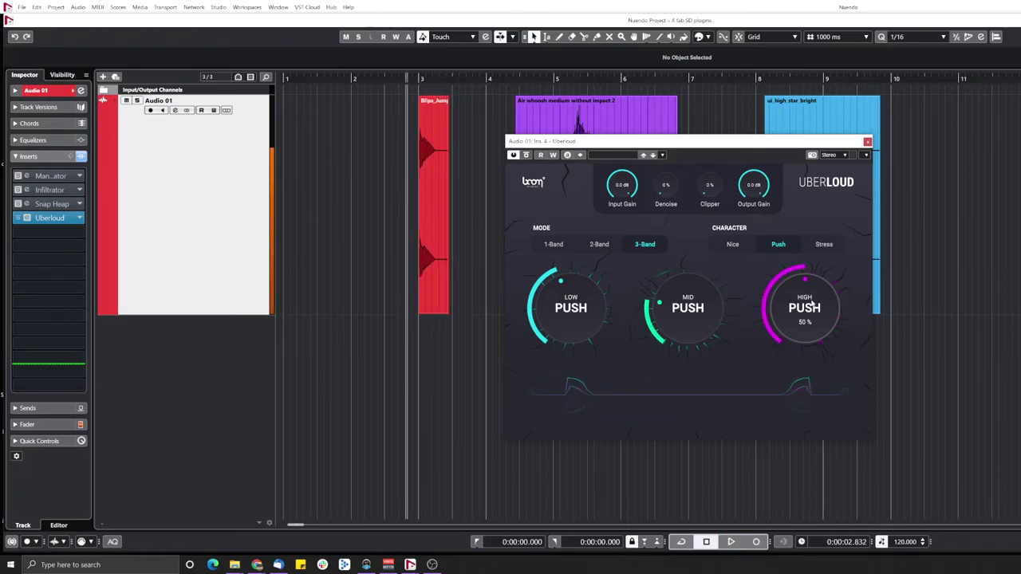
key("space")
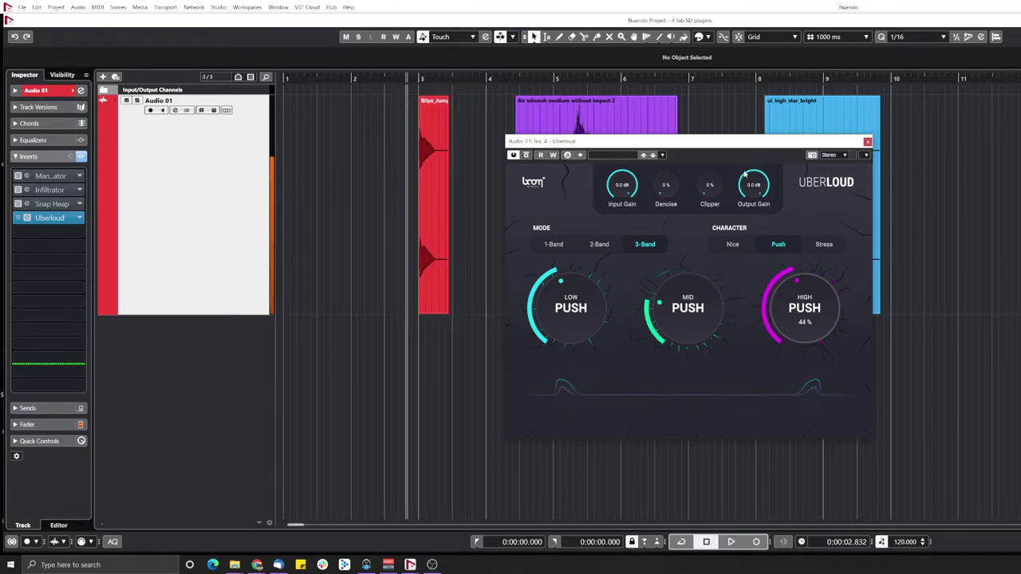
key("space")
- Move the Uberloud window off the Air whoosh medium without impact 2 clip and play that clip with Uberloud bypassed
left_click_drag(735, 148, 915, 165)
left_click(509, 328)
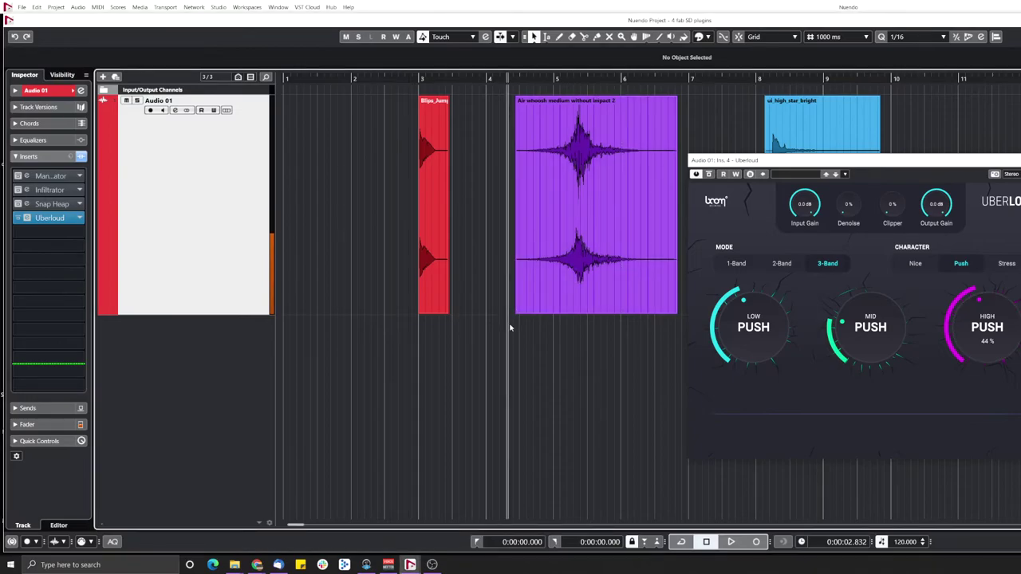
left_click(709, 175)
key("space")
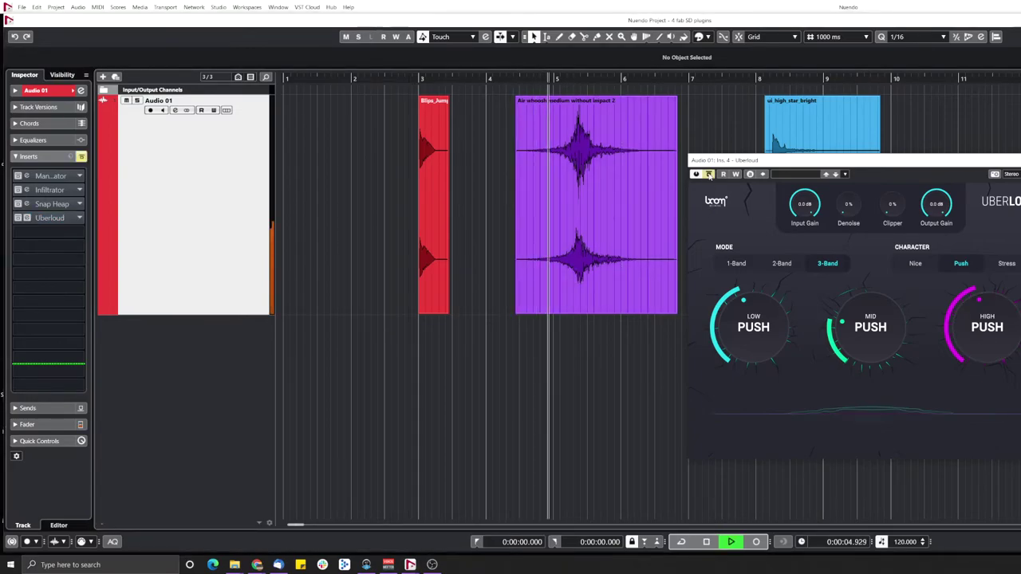
key("space")
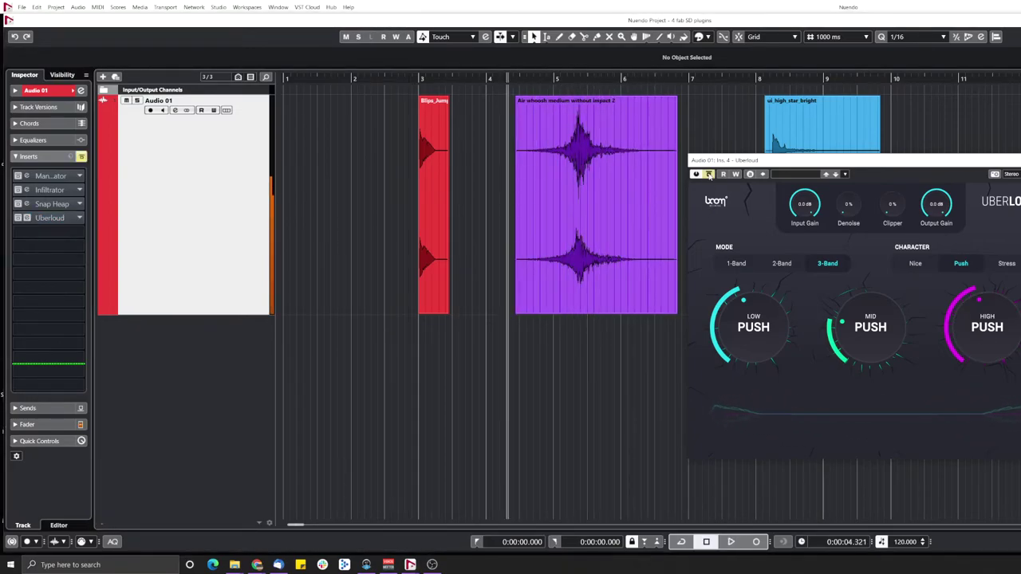
- Reactivate Uberloud, bring its window fully into view, and raise the Low Push to 55% while playing the whoosh clip
left_click(710, 174)
left_click_drag(813, 160, 713, 156)
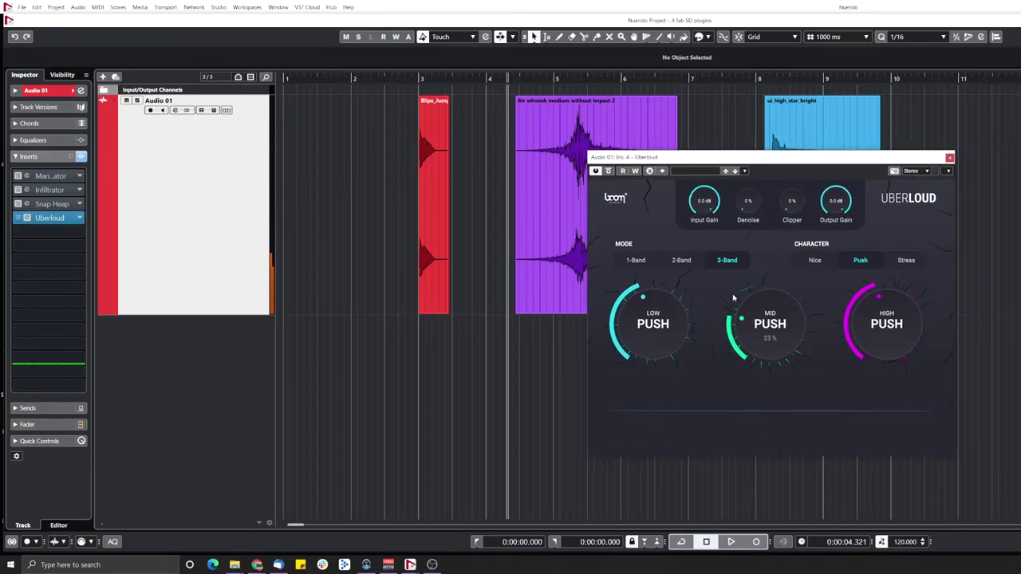
key("space")
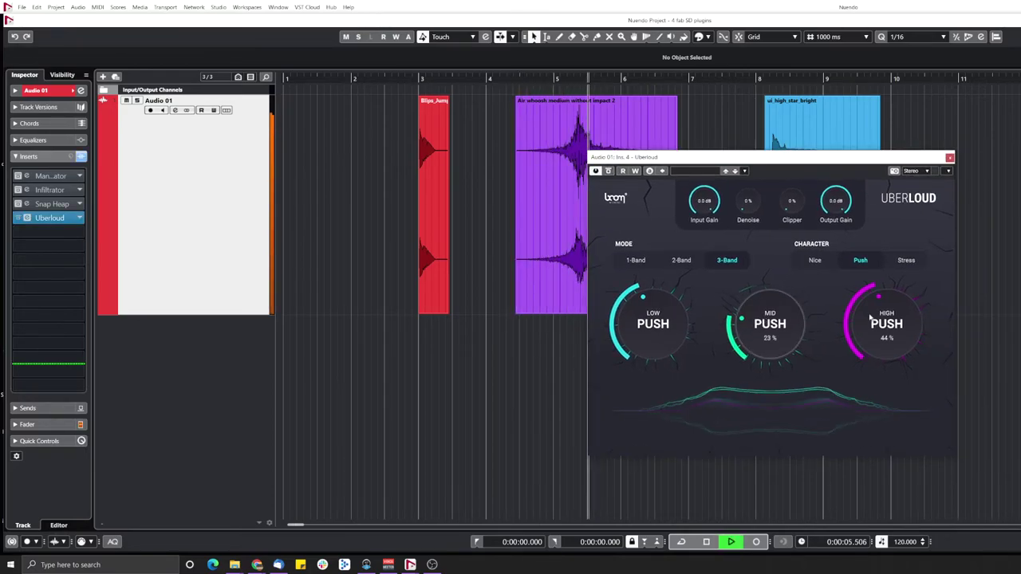
left_click_drag(683, 321, 669, 312)
key("space")
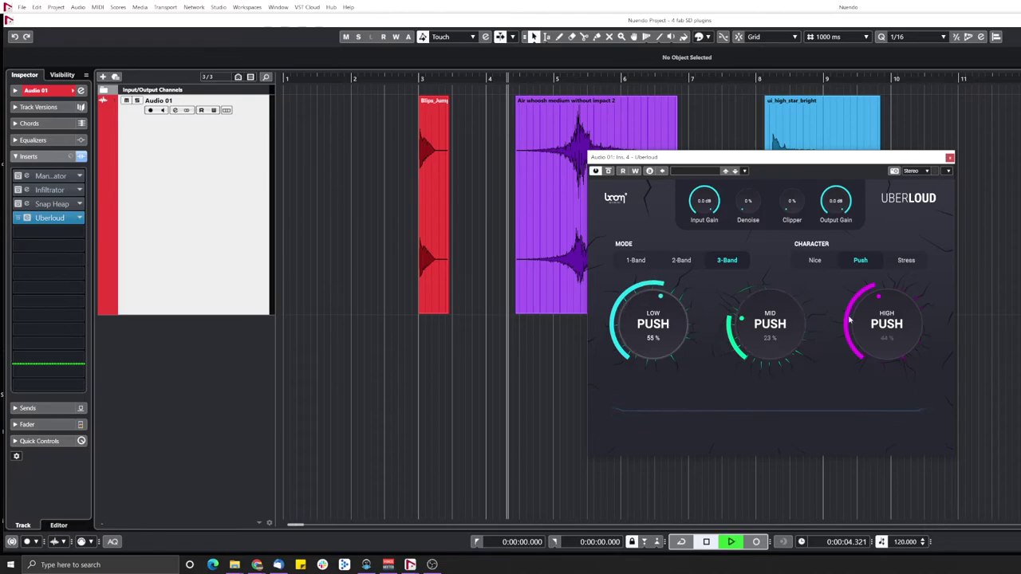
- Set Uberloud's High Push to 50% and Low Push to 47% while replaying the whoosh clip
left_click_drag(872, 324, 875, 319)
key("space")
key("space")
left_click_drag(776, 329, 775, 338)
key("space")
key("space")
mouse_move(665, 311)
left_mouse_down()
mouse_move(666, 298)
mouse_move(665, 316)
left_mouse_up()
key("space")
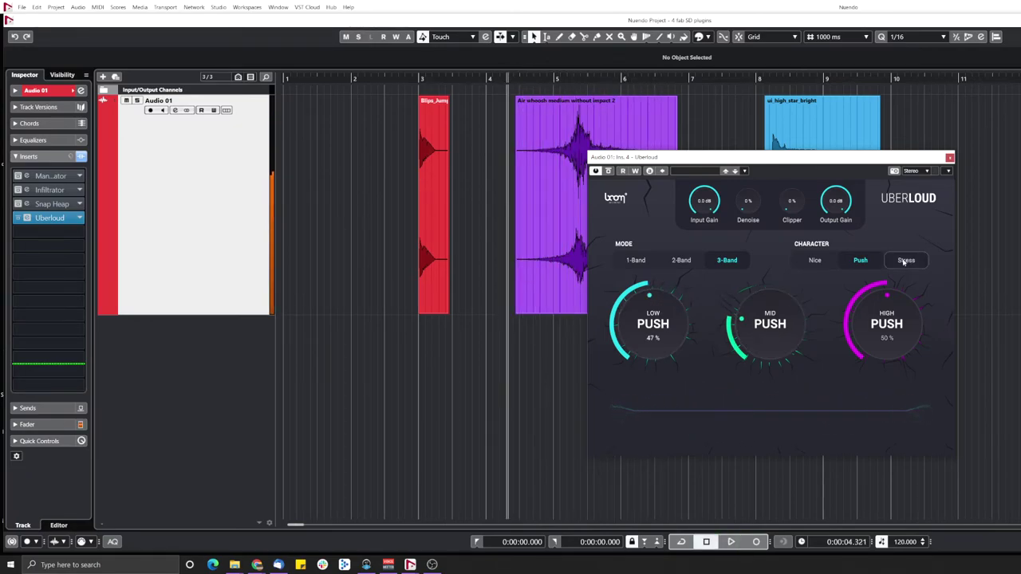
- Switch Uberloud's character to Stress, set Low Push to 58% and Mid Push to 25%, and replay the whoosh clip
left_click_drag(663, 334, 663, 325)
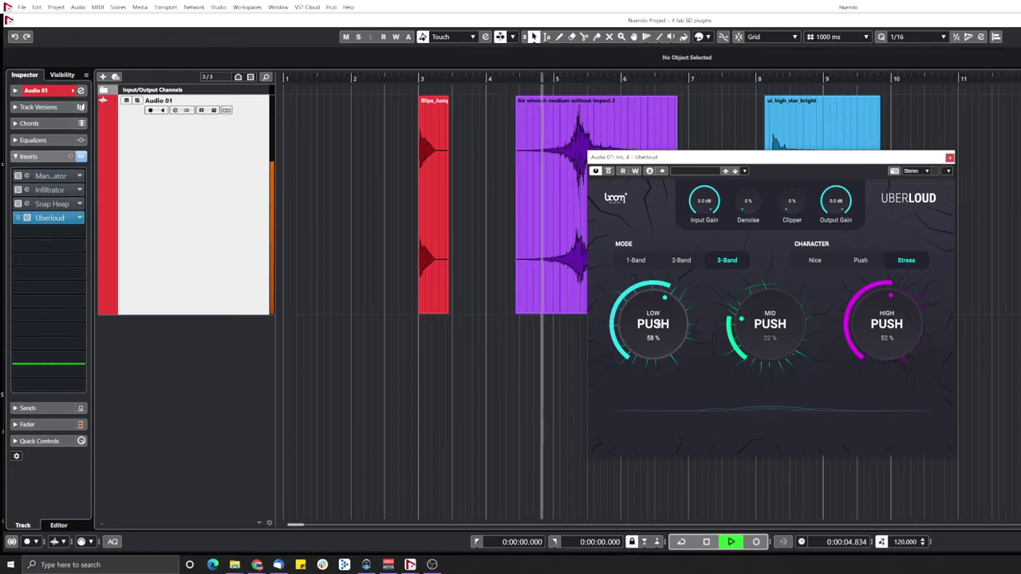
left_click_drag(762, 327, 762, 314)
key("space")
key("space")
key("space")
- Try Uberloud's Clipper at about 18% on the whoosh clip and try out the Denoise control
left_click_drag(800, 191, 793, 177)
key("space")
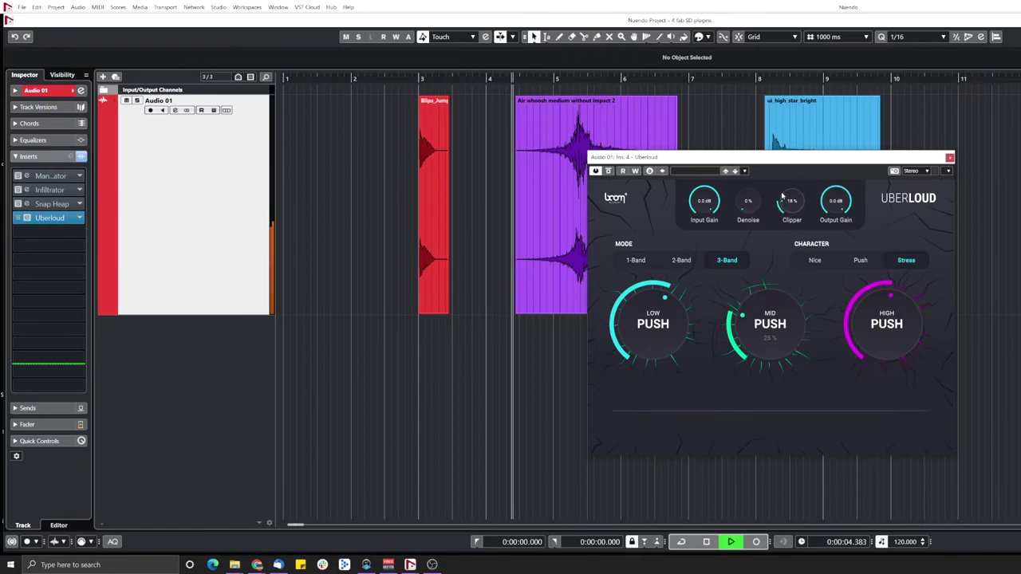
key("space")
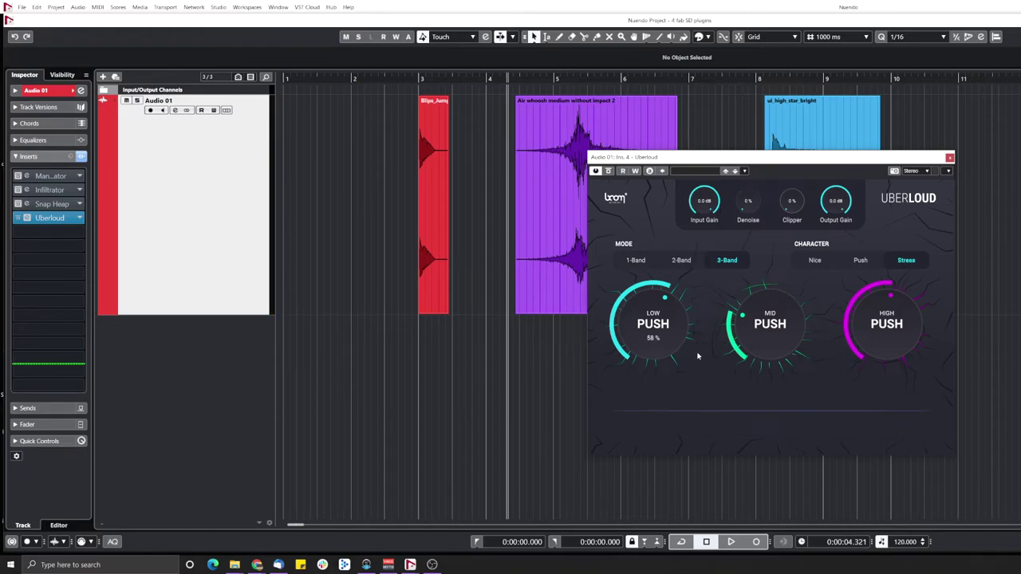
left_click_drag(746, 209, 749, 179)
- Open Manipulator, load its Basshroom preset, and play the whoosh clip with Manipulator active alongside Uberloud
key("g")
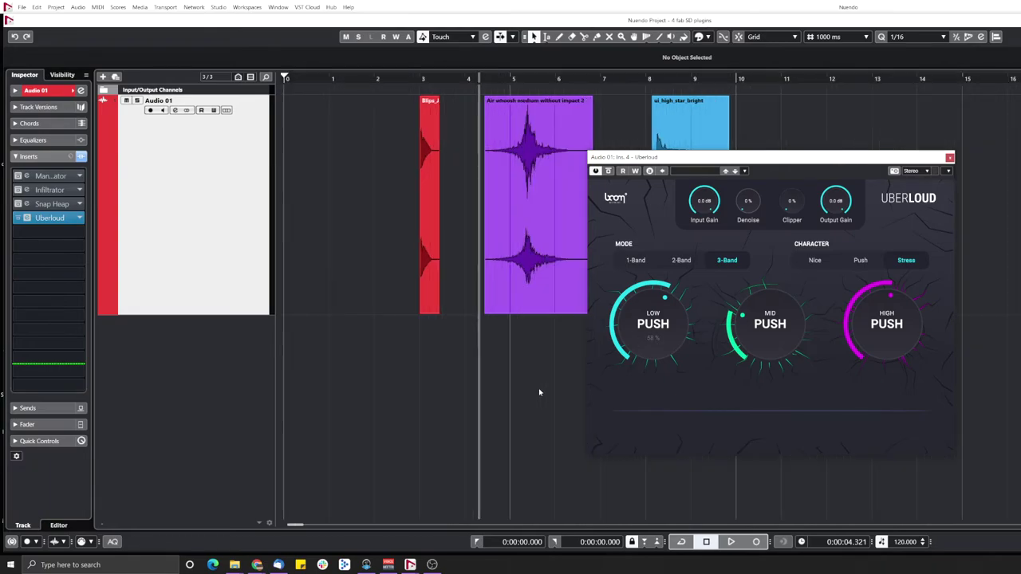
left_click(56, 182)
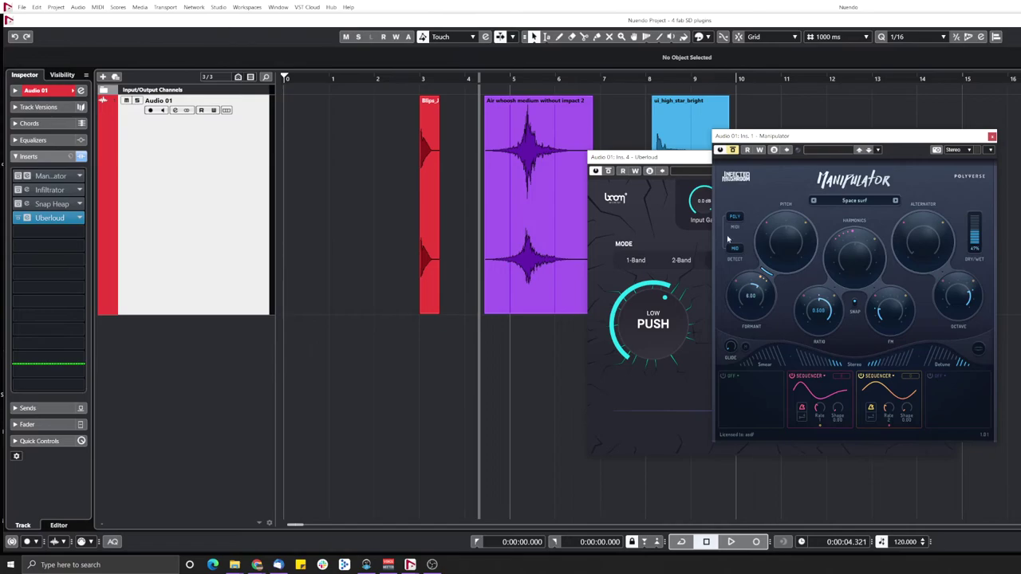
left_click(850, 201)
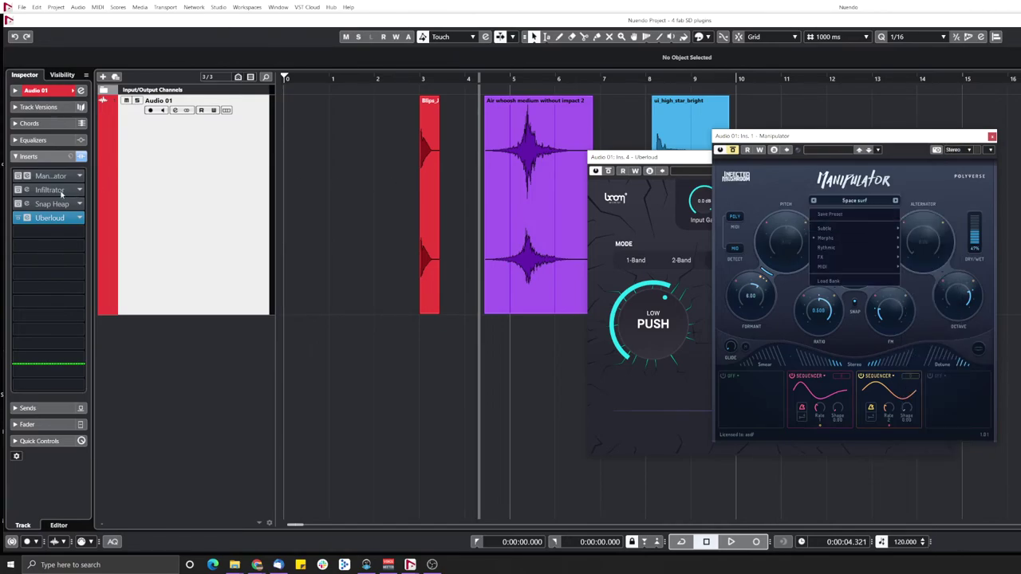
left_click(834, 229)
key("space")
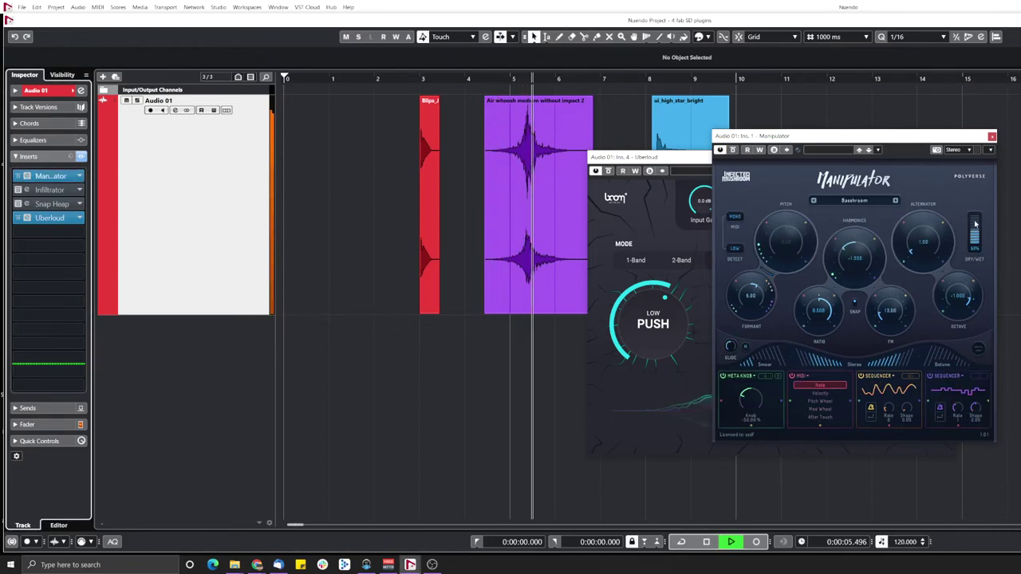
- Audition Manipulator's Space surf and Alienize presets on the whoosh clip and lower Uberloud's High Push to 41%
left_click(895, 201)
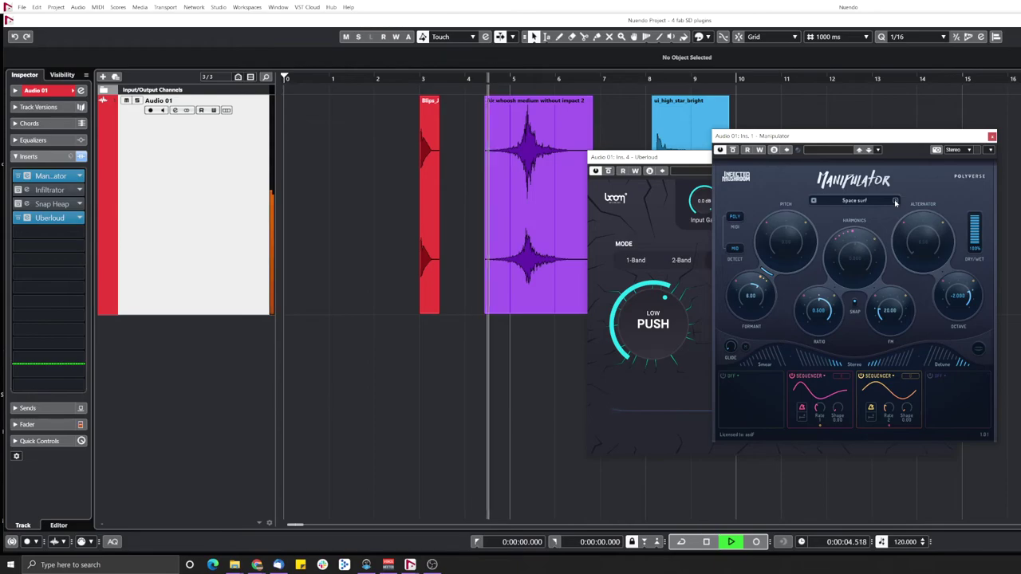
left_click(895, 201)
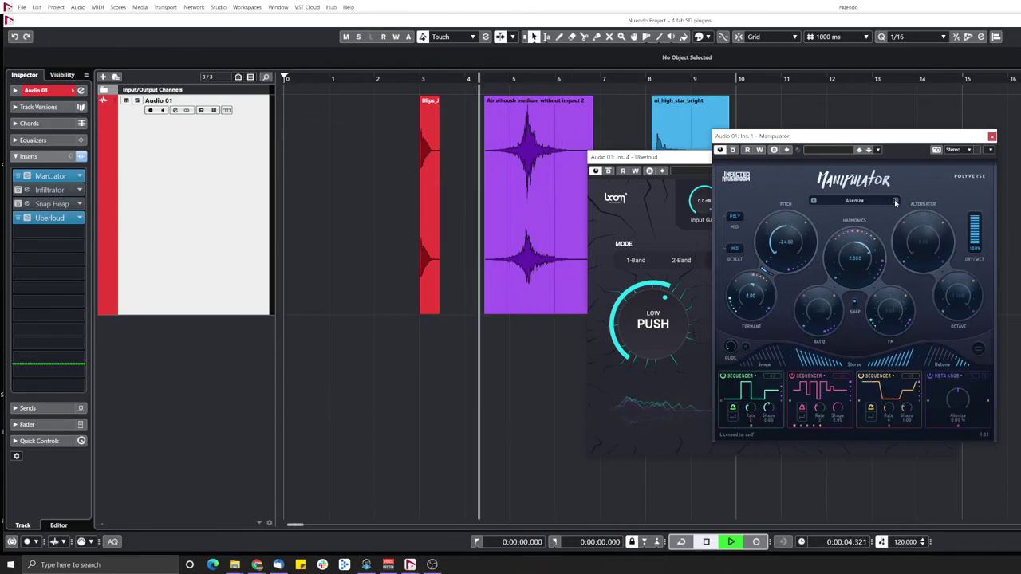
left_click_drag(681, 164, 601, 174)
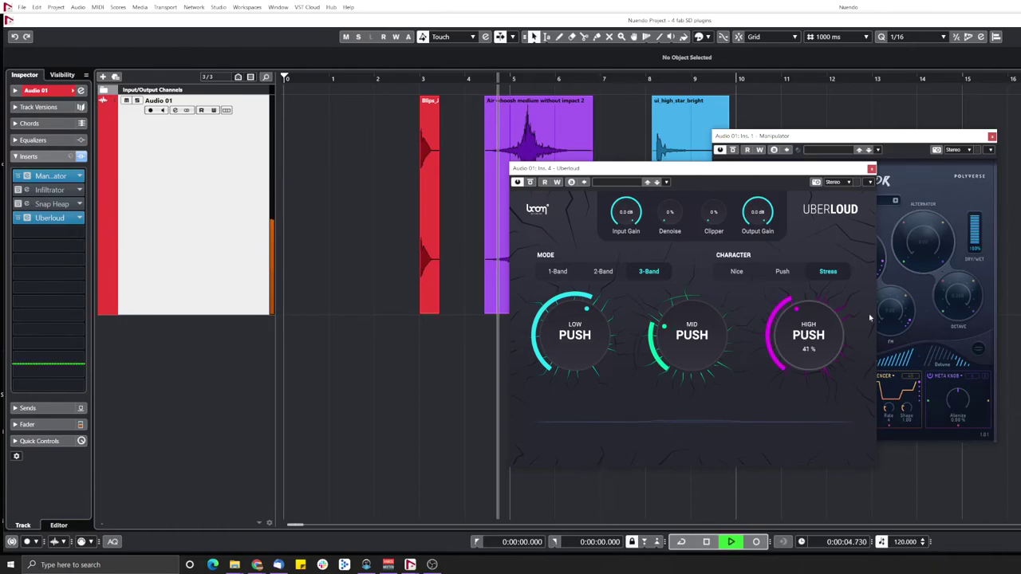
- Audition Manipulator's Robotize, Down you go, Vibrate and following presets on the whoosh clip
left_click(895, 201)
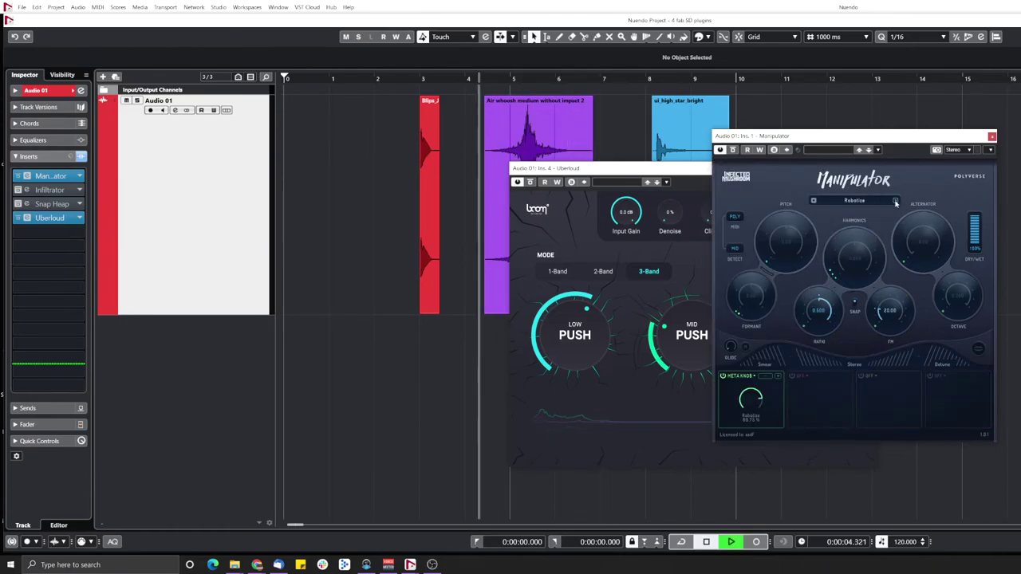
left_click(895, 201)
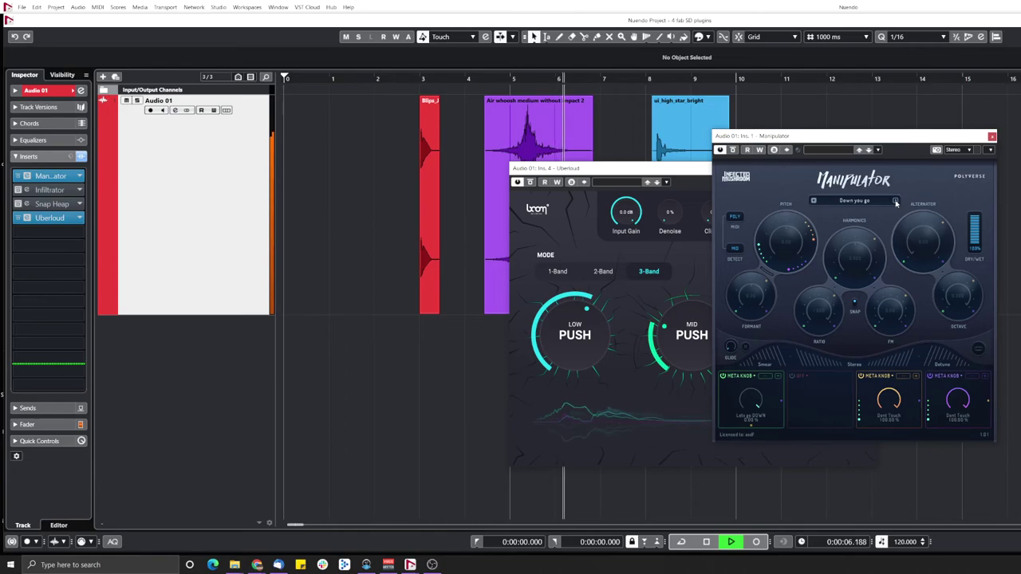
left_click(895, 201)
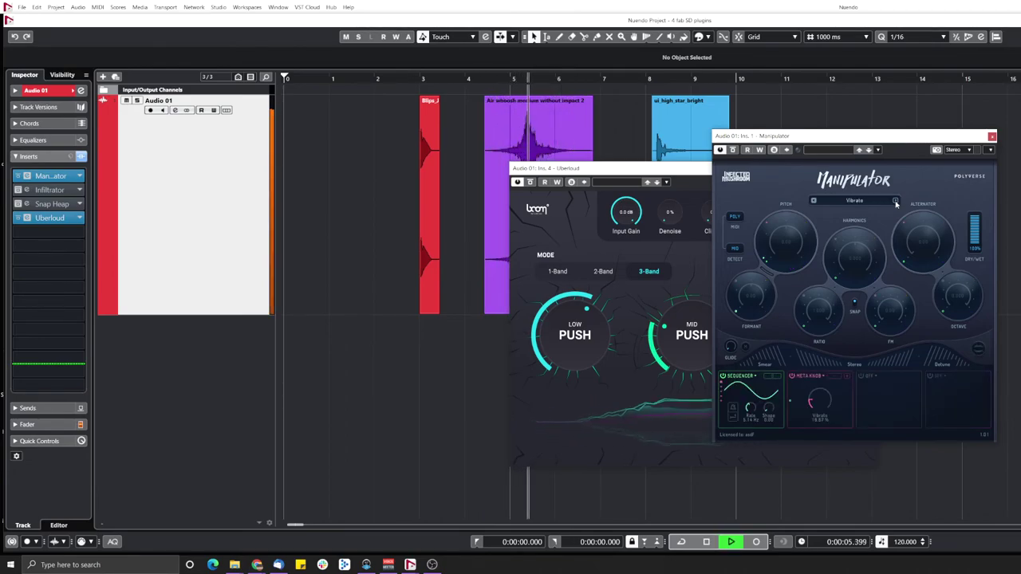
left_click(895, 201)
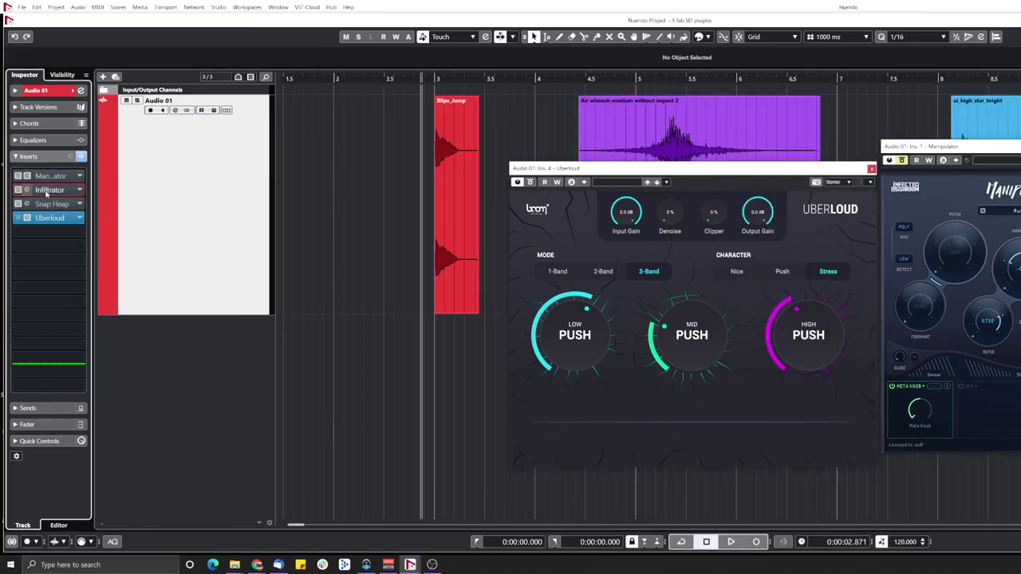
- Open Infiltrator with the dirtyfy preset, reactivate it, and play the Blips_Jump clip through it and Uberloud
left_click(47, 192)
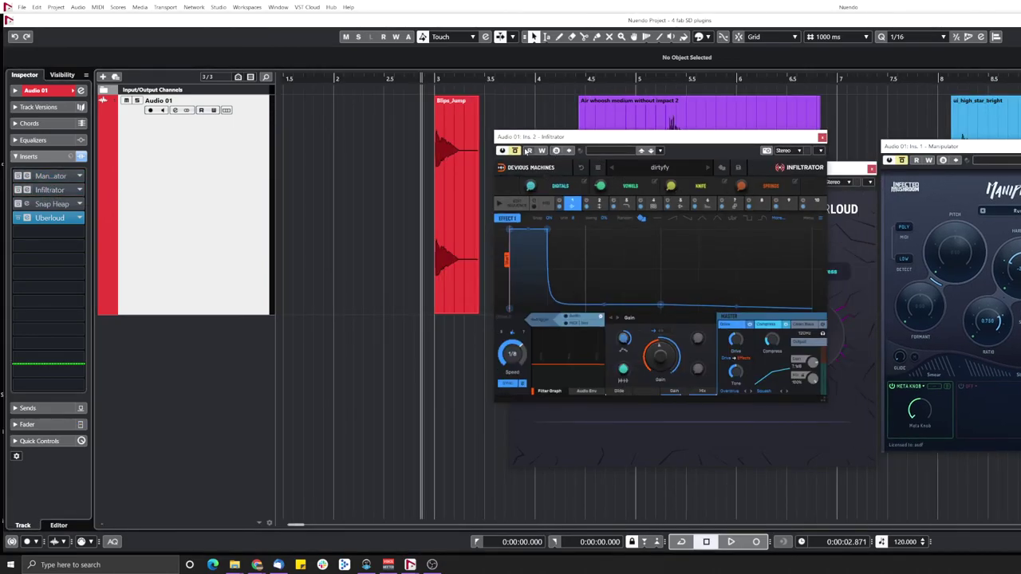
left_click(516, 150)
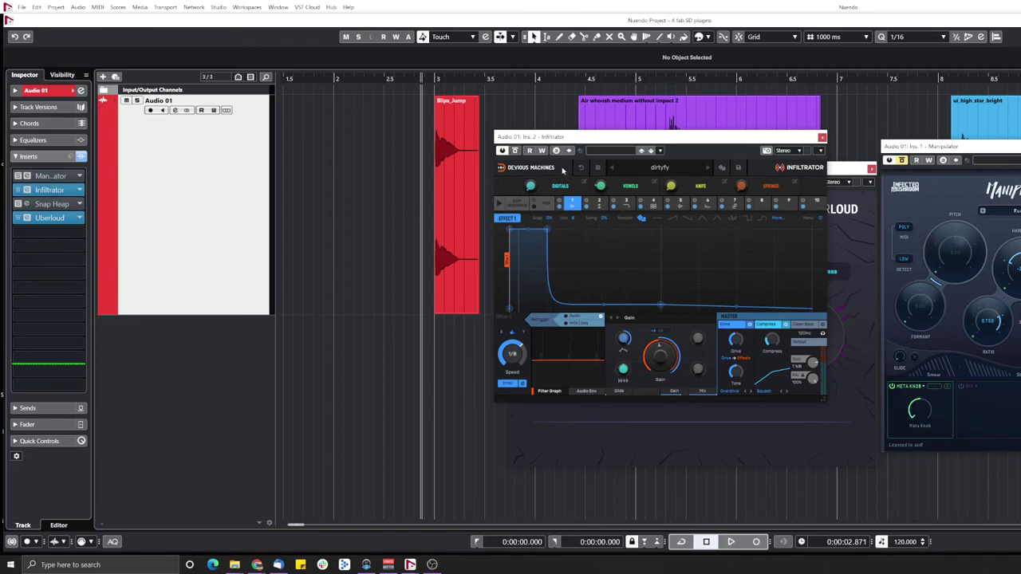
key("space")
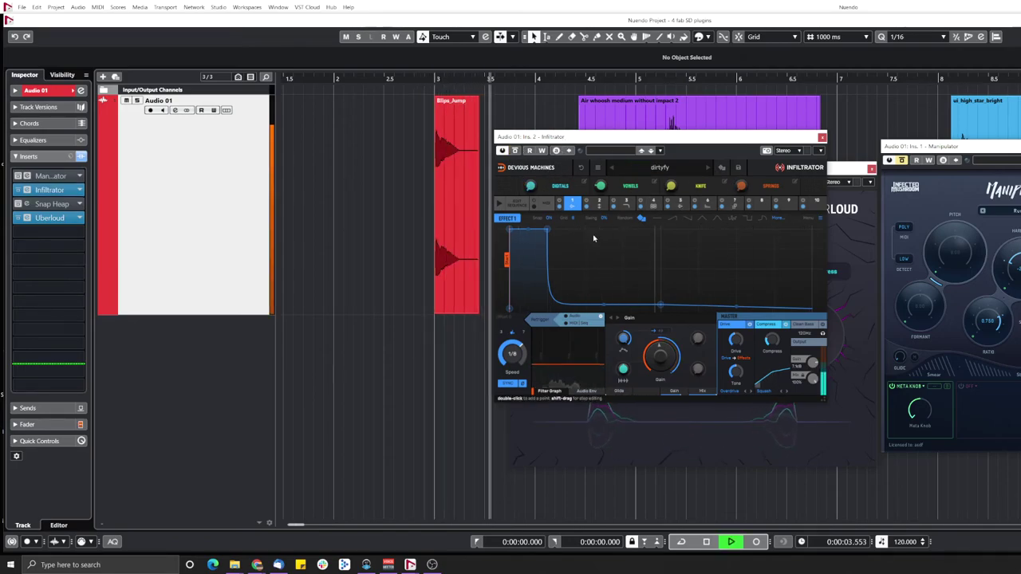
key("space")
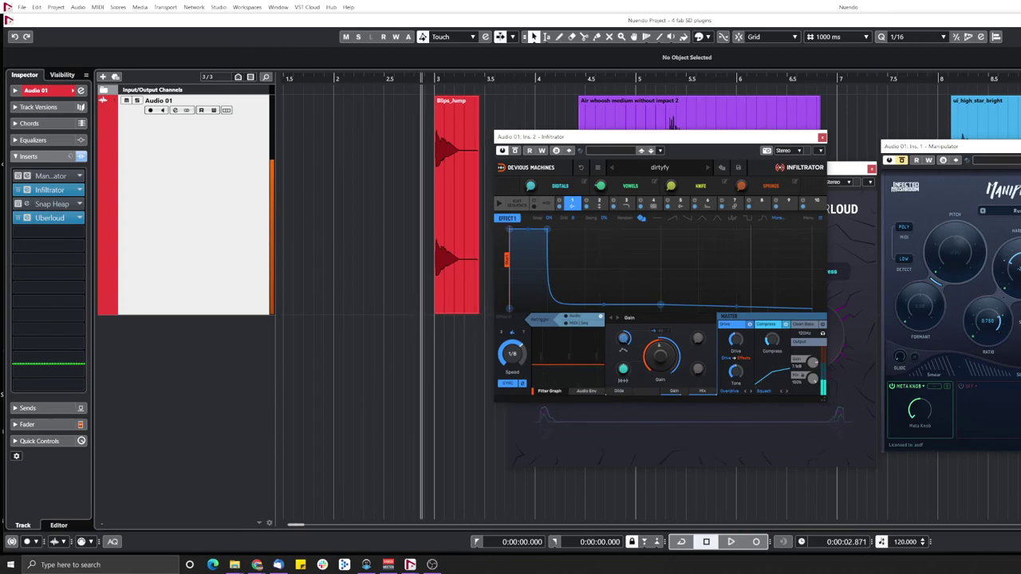
- Close the Manipulator window, move the Uberloud window clear of the Infiltrator controls, and replay the Blips_Jump clip
left_click(1020, 147)
key("space")
left_click_drag(843, 169, 1020, 169)
key("space")
key("space")
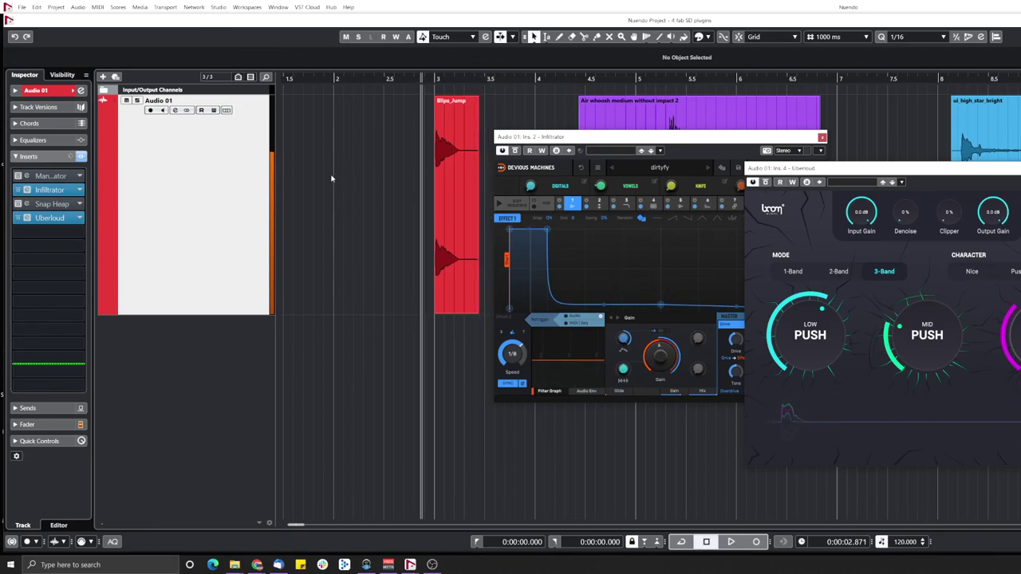
- Compare the Blips_Jump clip with all Audio 01 inserts bypassed and with Infiltrator and Uberloud active again
key("space")
left_click(81, 157)
key("space")
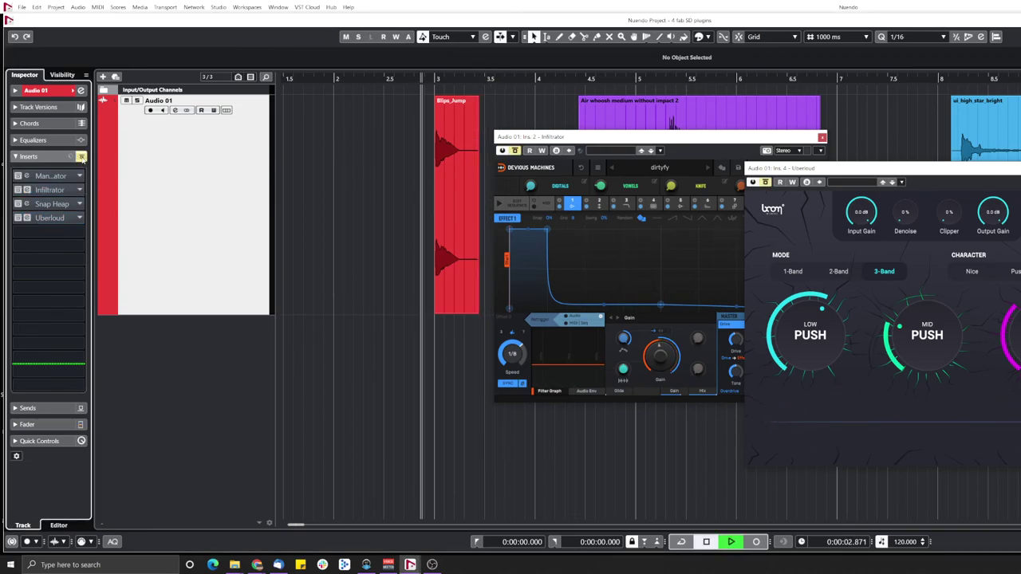
key("space")
left_click(81, 157)
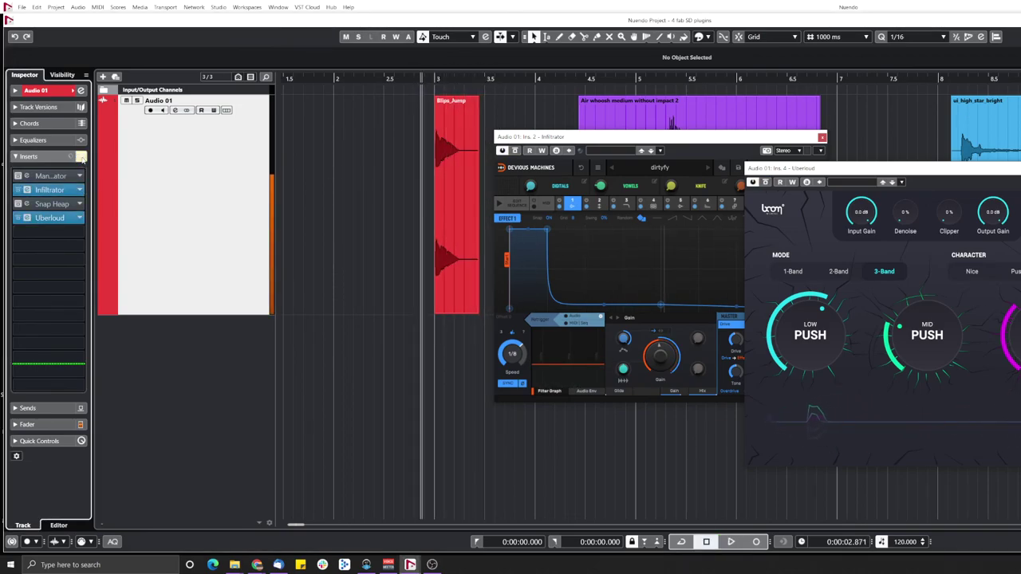
key("space")
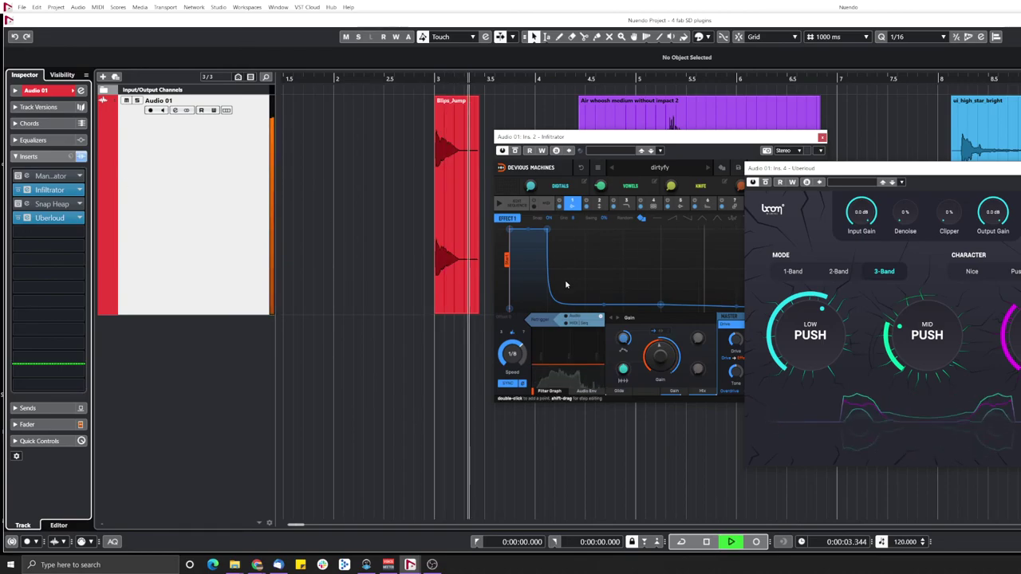
key("space")
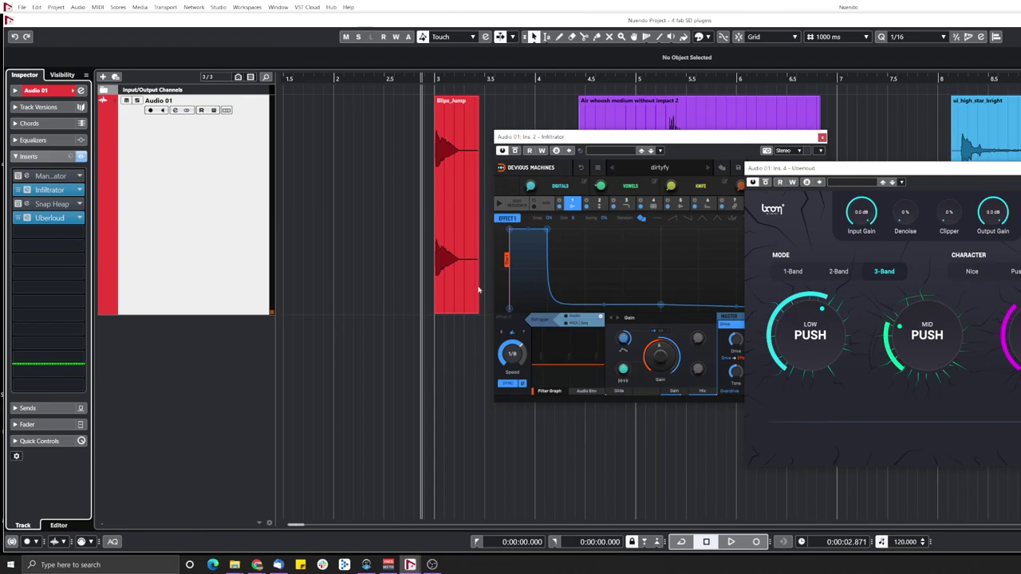
- Replay the Blips_Jump clip through the active Infiltrator and Uberloud
key("g")
scroll(403, 328, "up", 1)
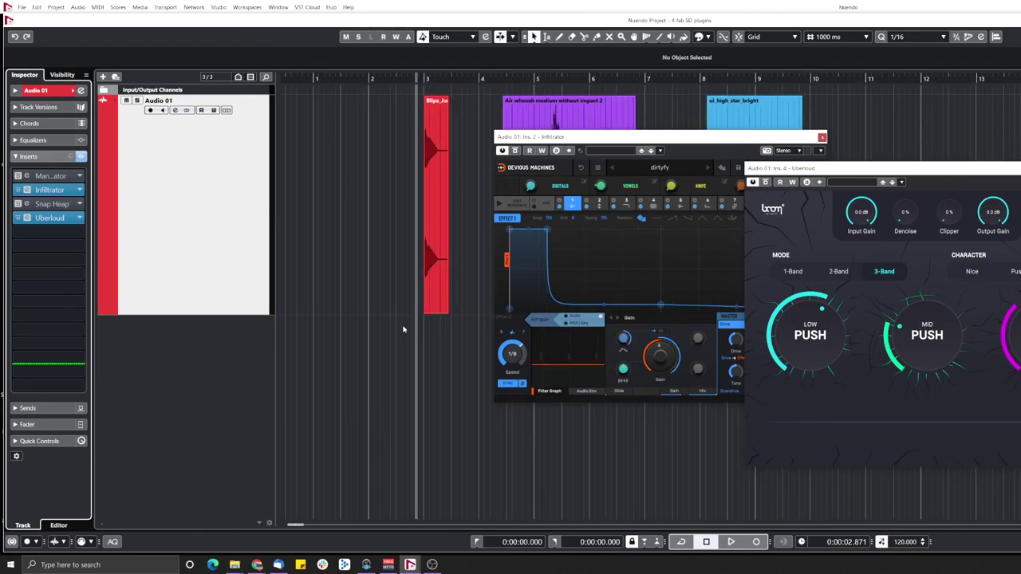
scroll(403, 328, "right", 2)
scroll(404, 328, "left", 2)
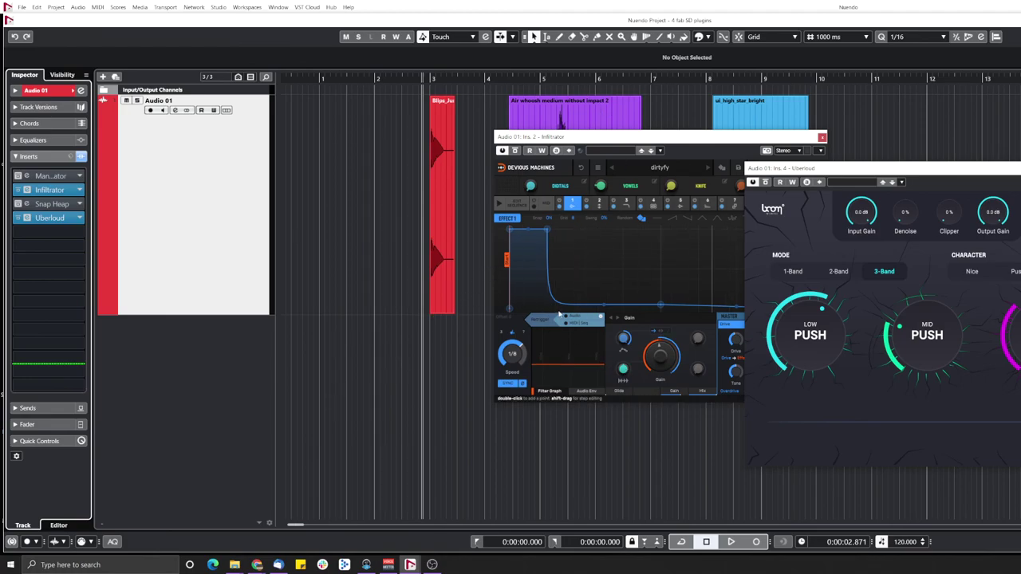
key("space")
key("space")
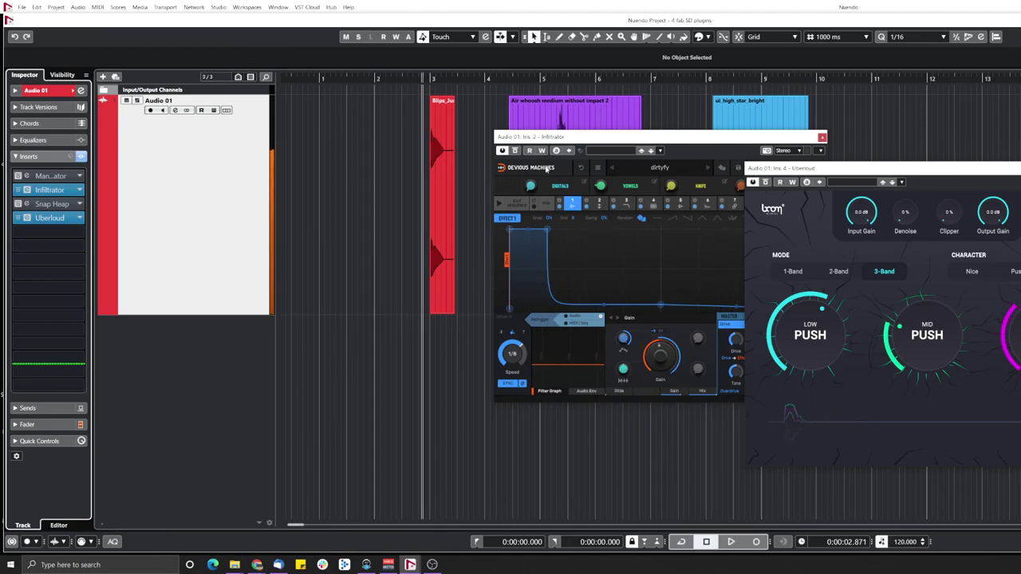
- Bypass the Infiltrator and Uberloud inserts on Audio 01
scroll(302, 255, "down", 3)
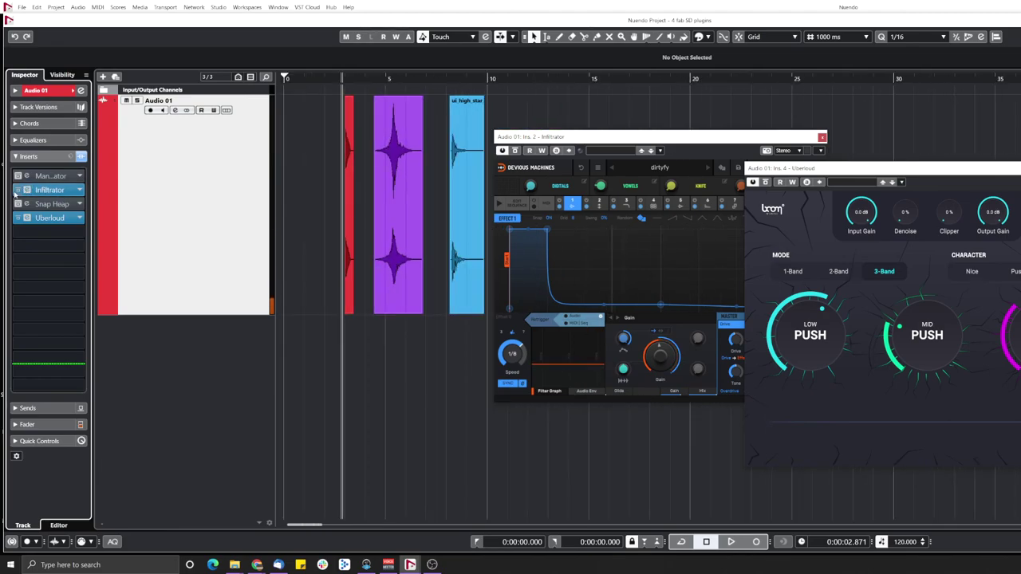
left_click(17, 191)
left_click(18, 219)
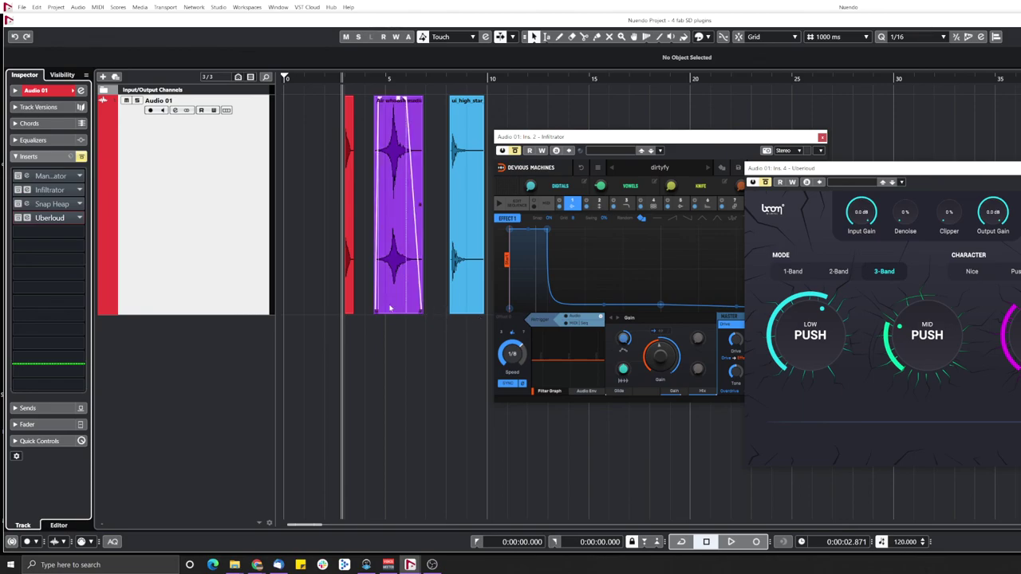
scroll(341, 375, "up", 4)
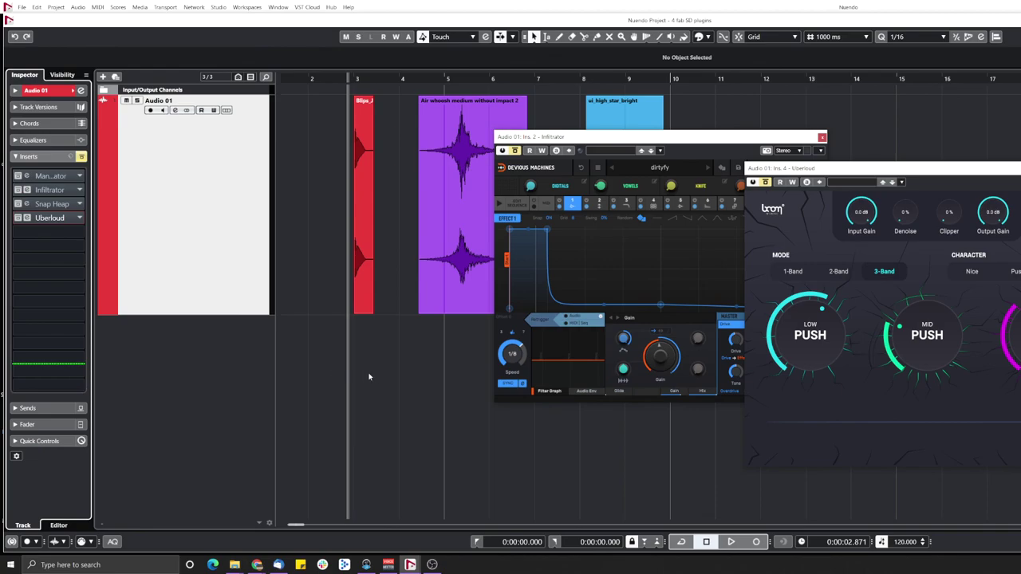